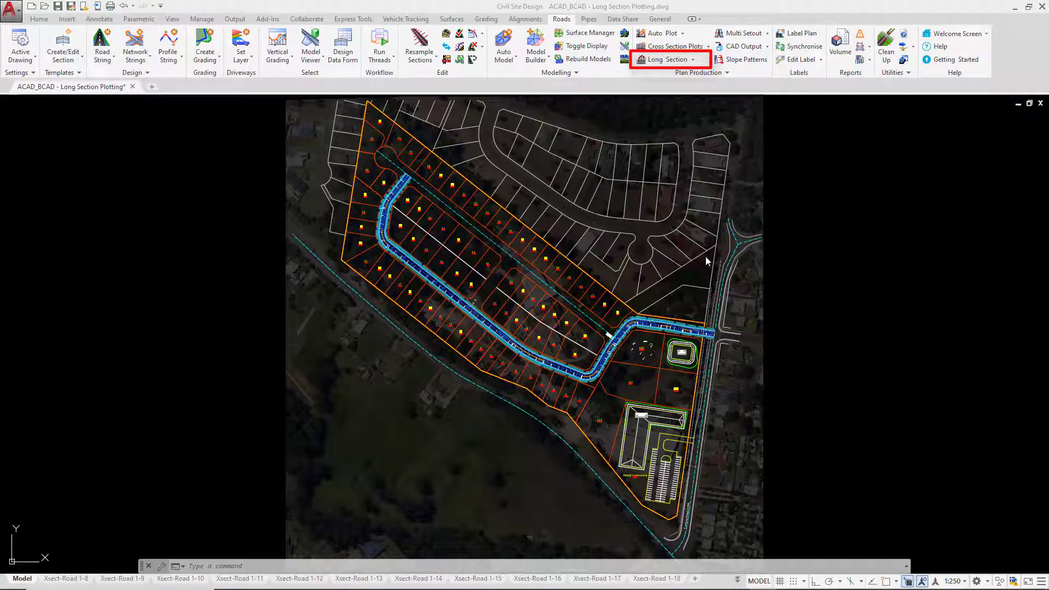
Start a long section plot from the Long Section menu and pick Road 1
left_click(694, 60)
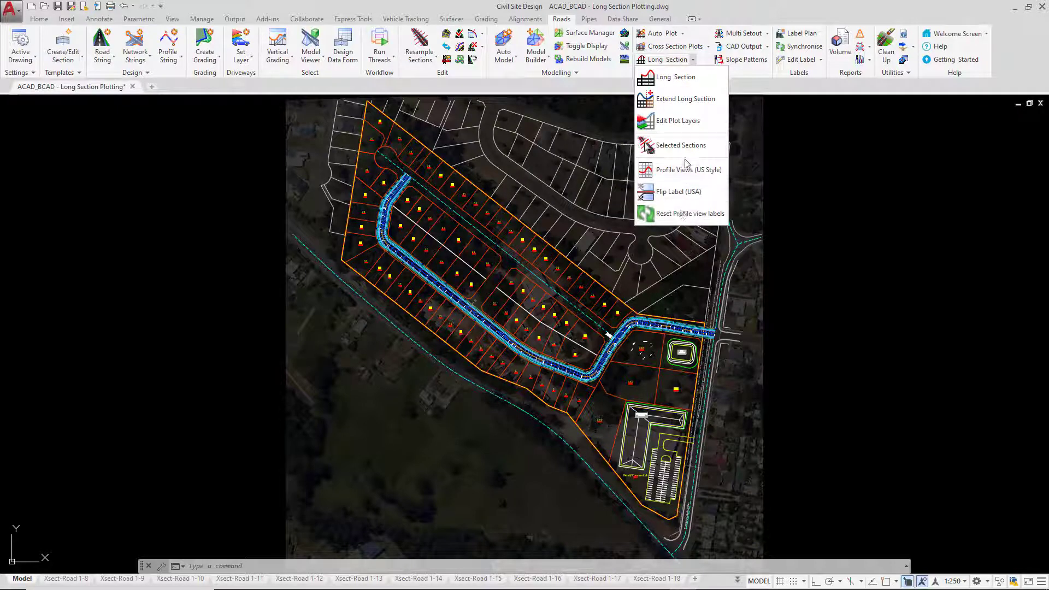
left_click(672, 78)
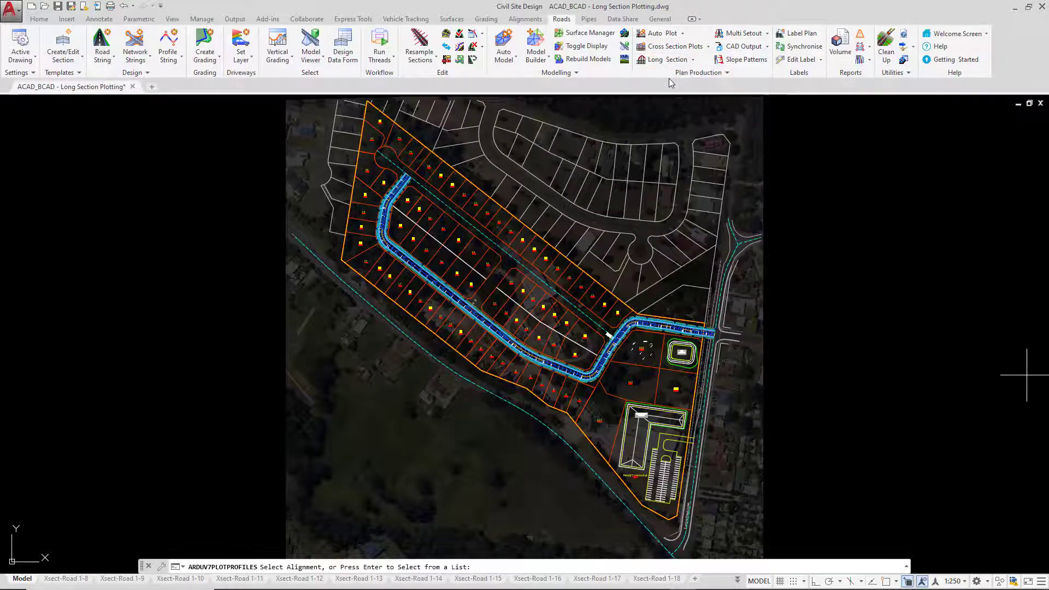
scroll(648, 347, "up", 2)
scroll(648, 347, "up", 2)
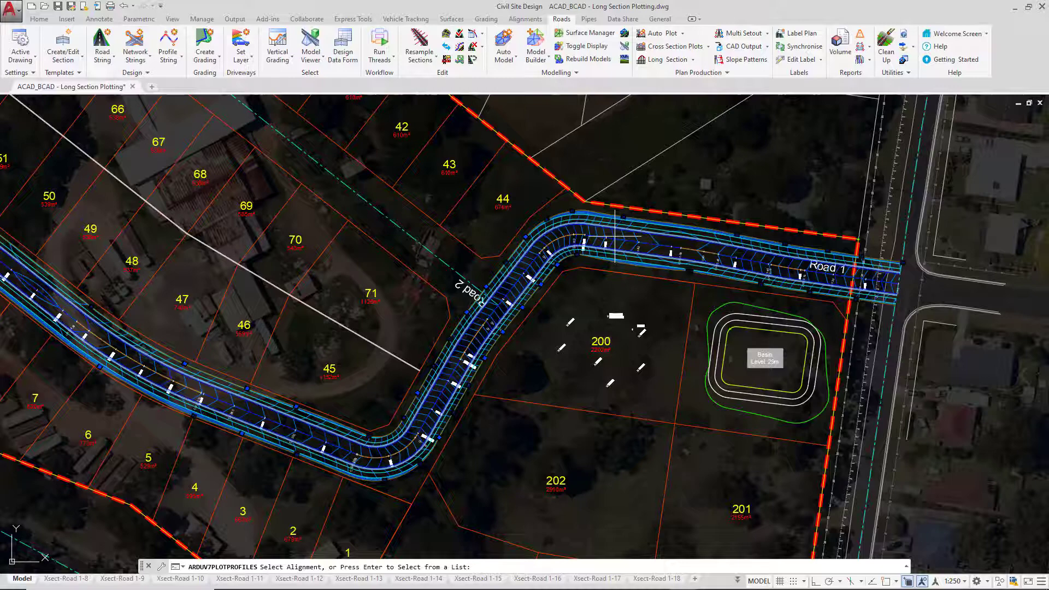
left_click(615, 236)
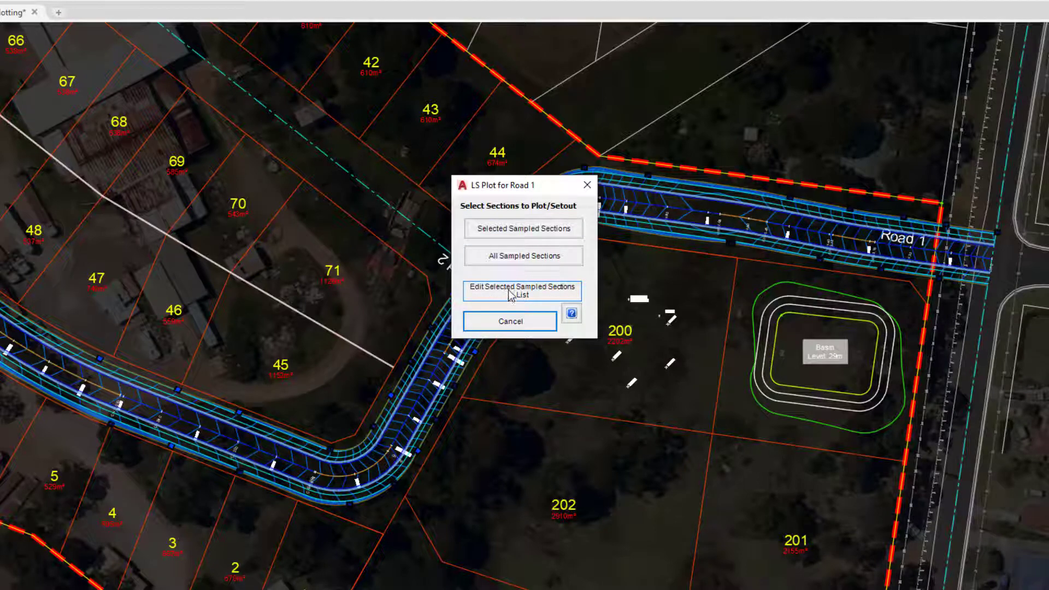
Uncheck chainages 10.000 and 20.000 for Road 1's long section and apply the list
left_click(508, 293)
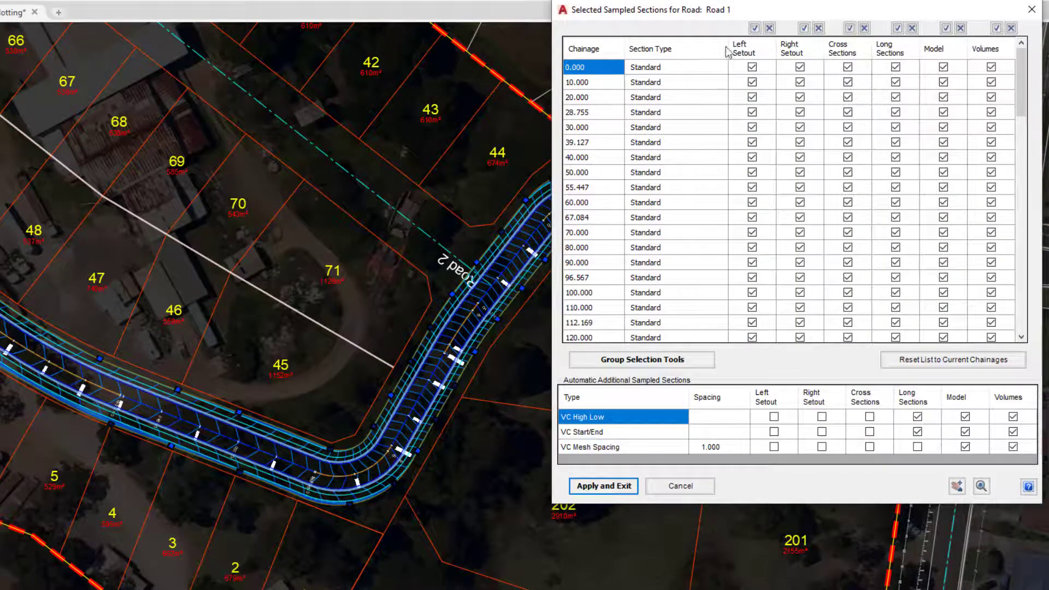
left_click_drag(743, 9, 457, 61)
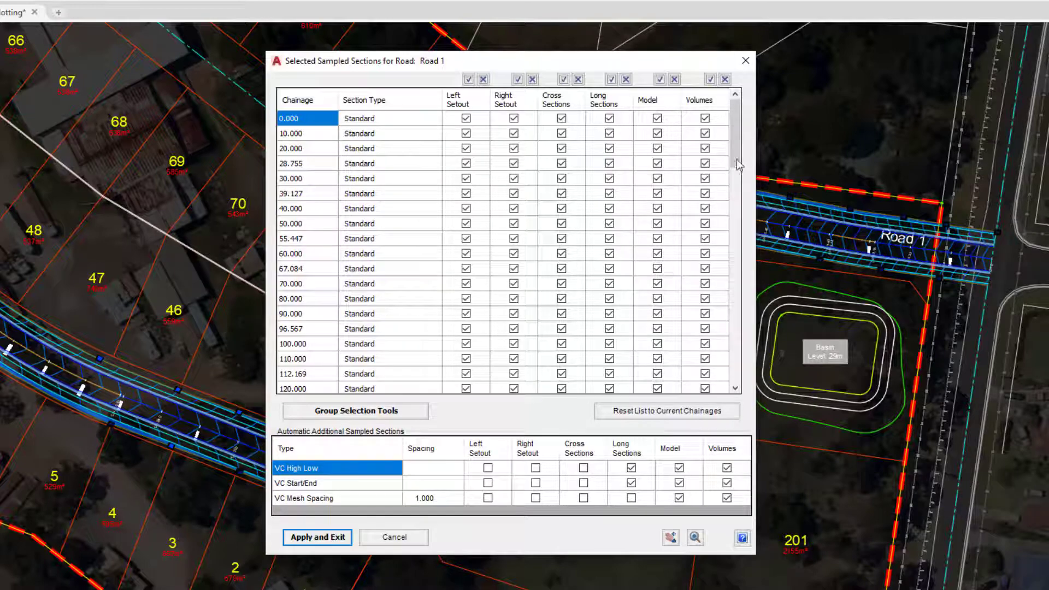
left_click(609, 133)
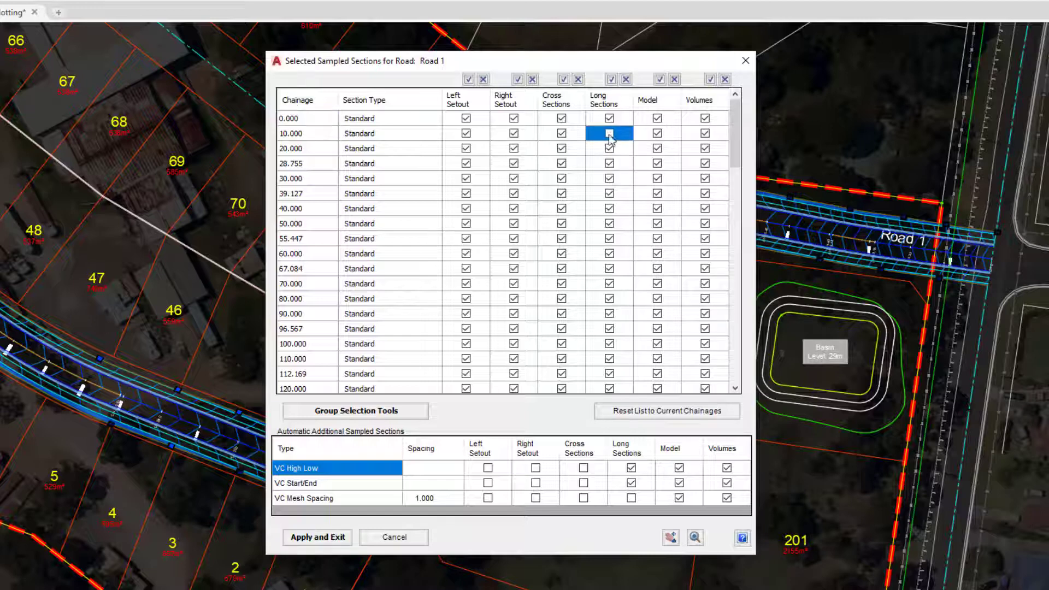
left_click(609, 148)
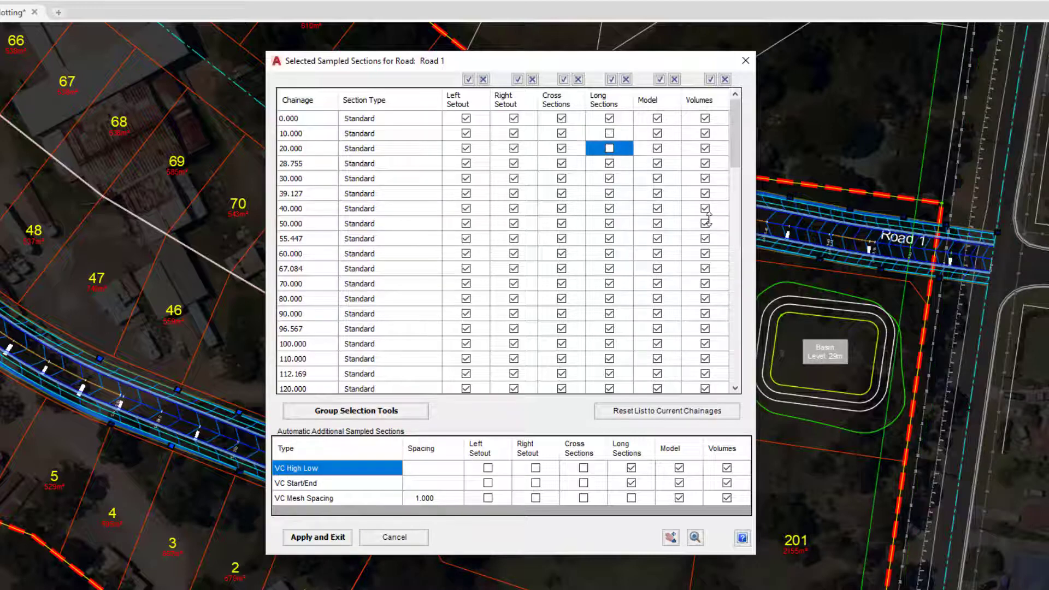
left_click(318, 537)
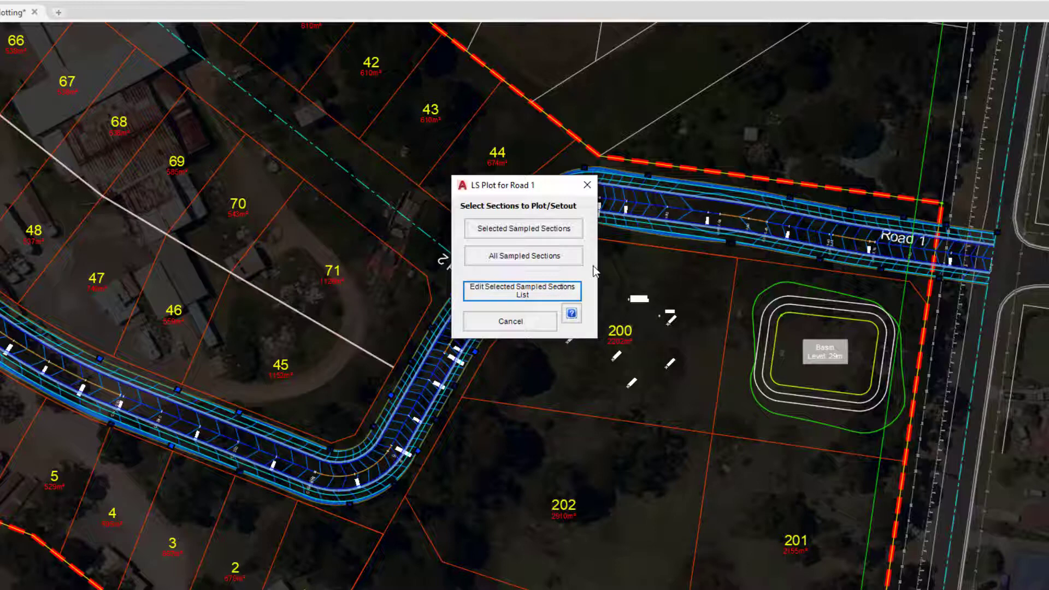
Plot Road 1's long section from selected sampled sections only, then close the plot dialog
left_click(545, 235)
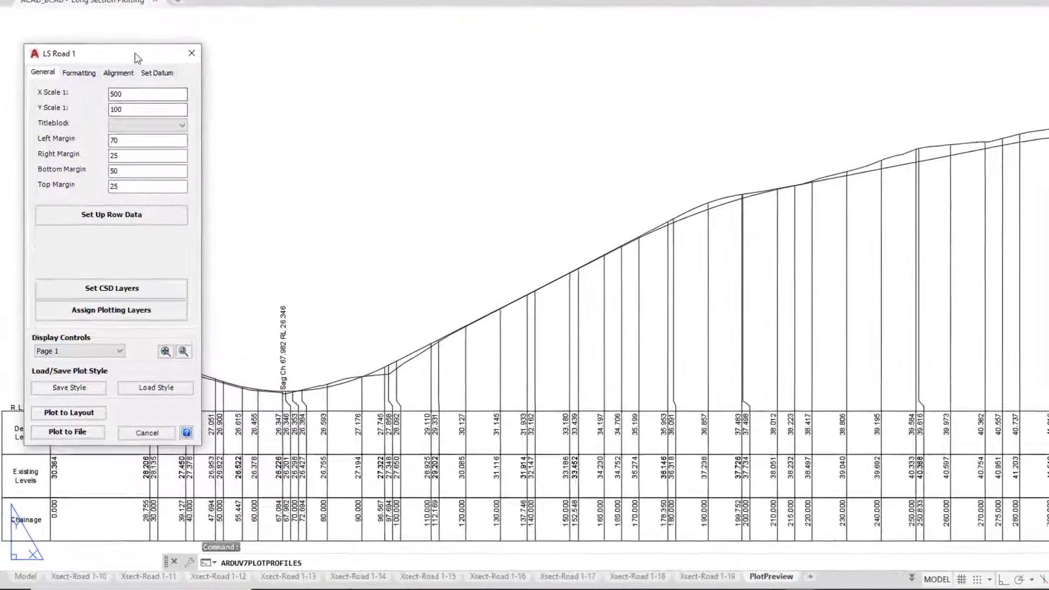
left_click_drag(136, 57, 479, 0)
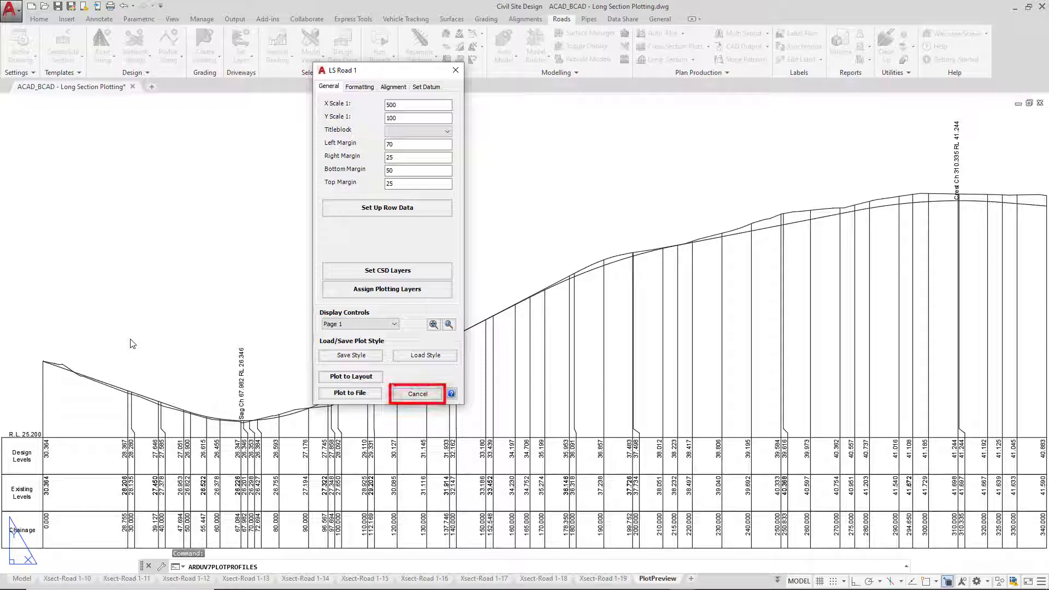
left_click(398, 397)
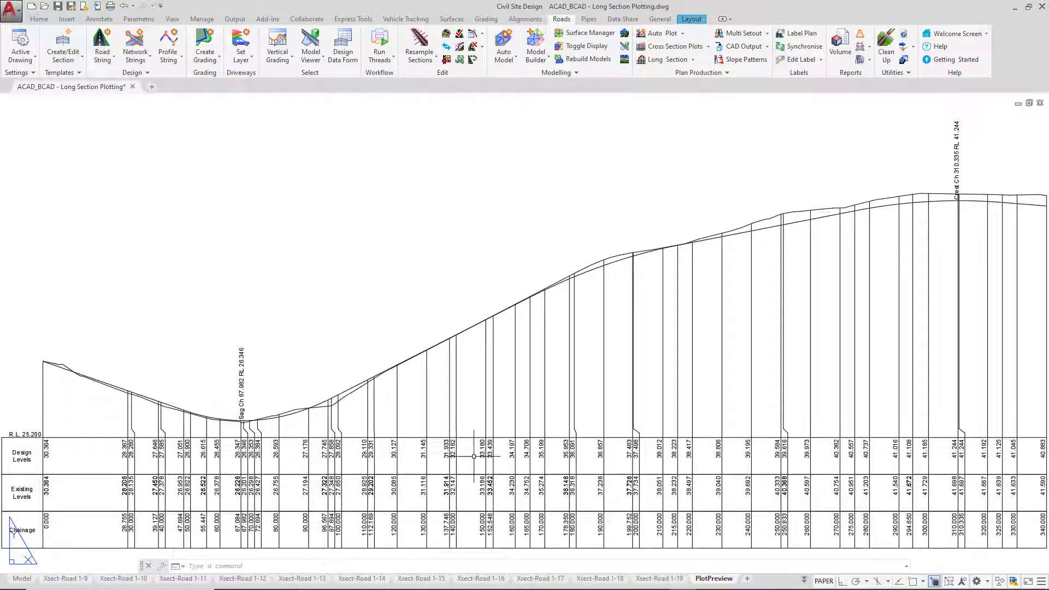
Return to the Model tab and launch Selected Sections from the Long Section dropdown
left_click(22, 579)
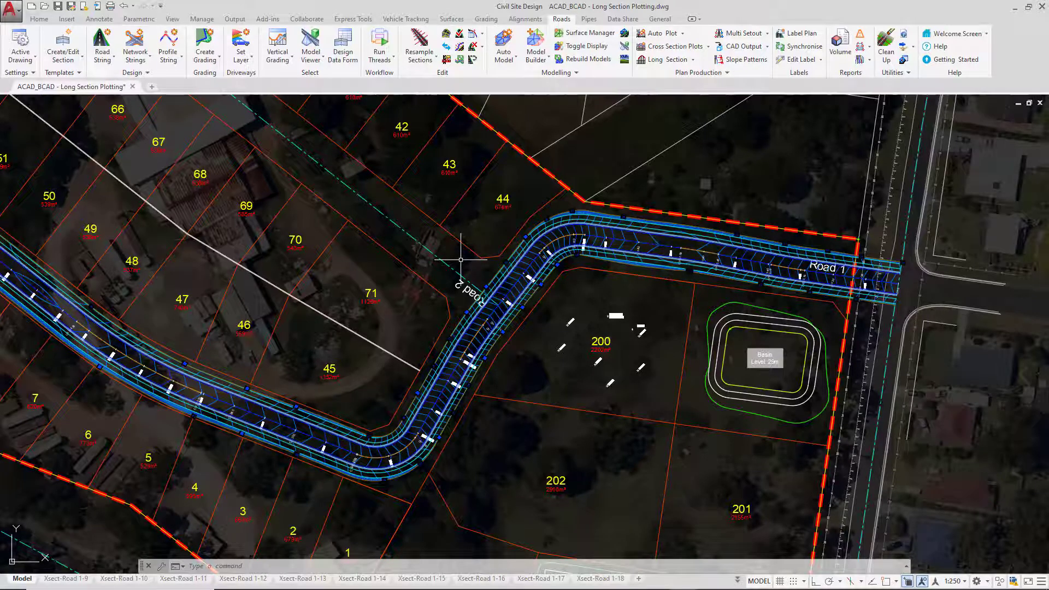
left_click(695, 60)
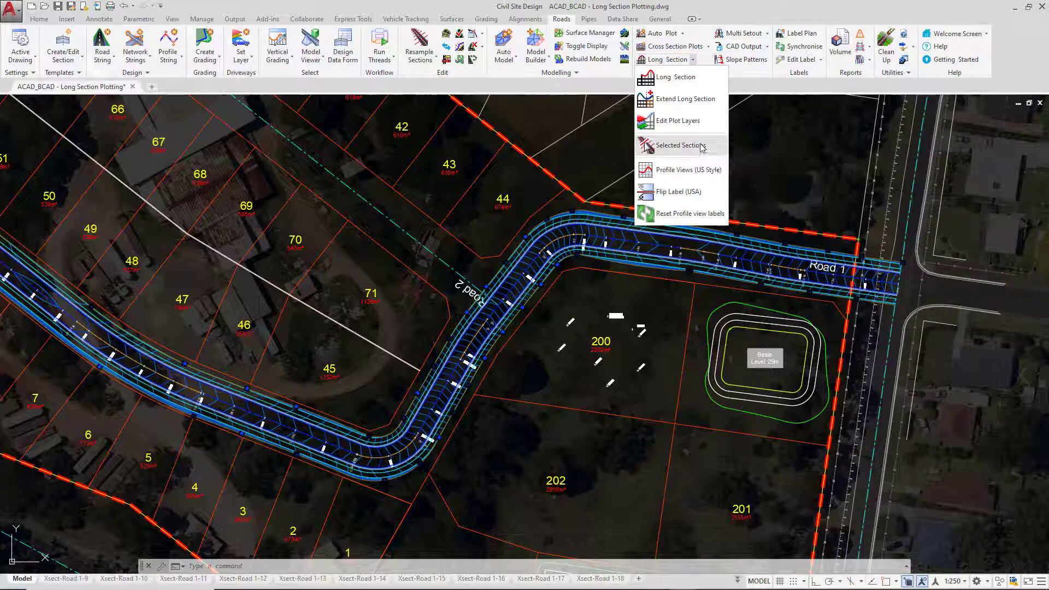
left_click(680, 145)
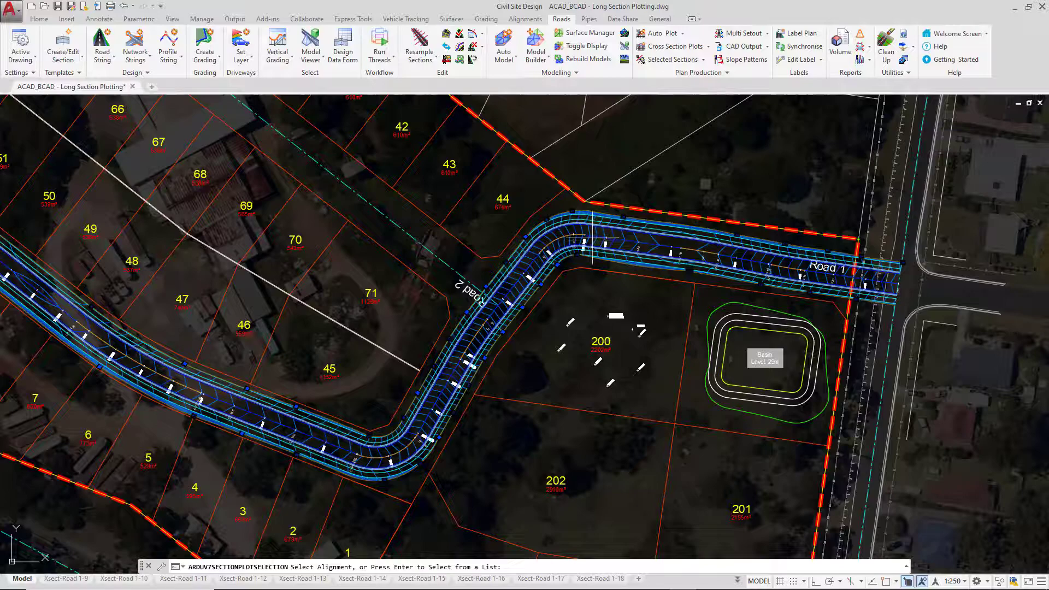
Open Road 1's selected sampled sections table and select the chainage 39.127 row
left_click(592, 240)
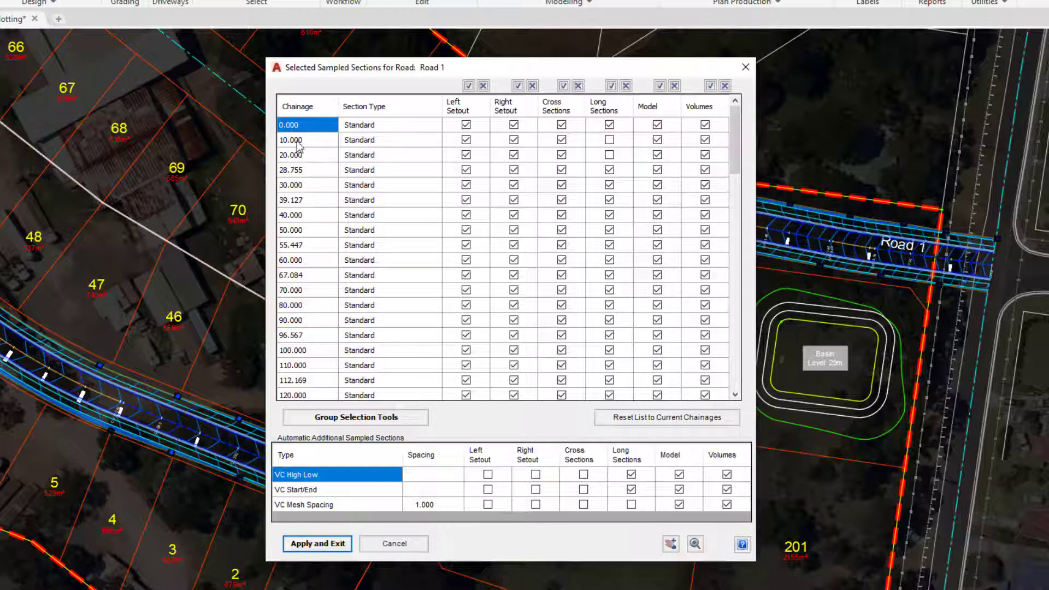
left_click(316, 202)
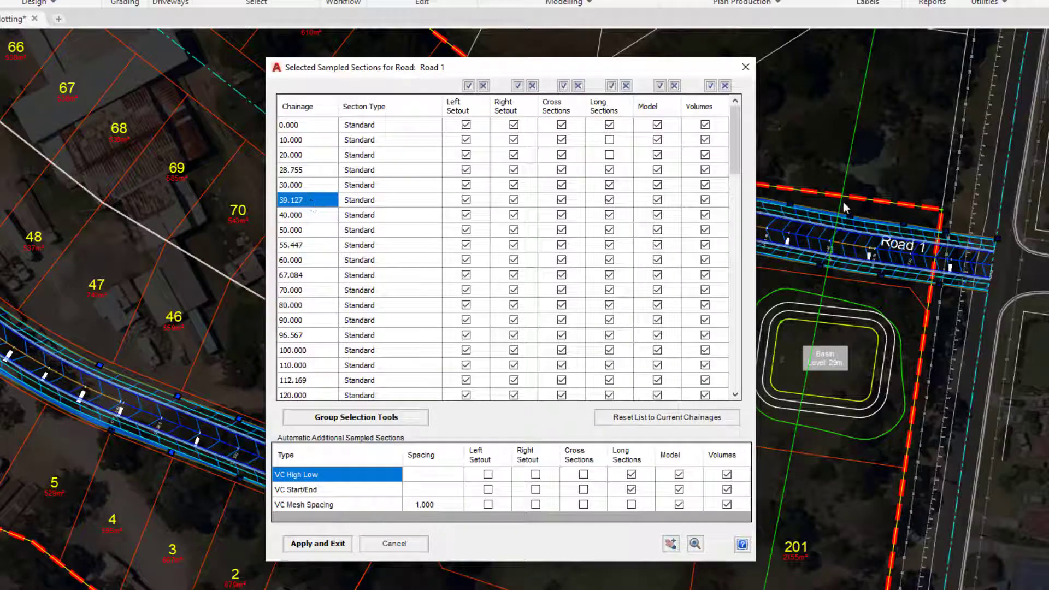
left_click(833, 244)
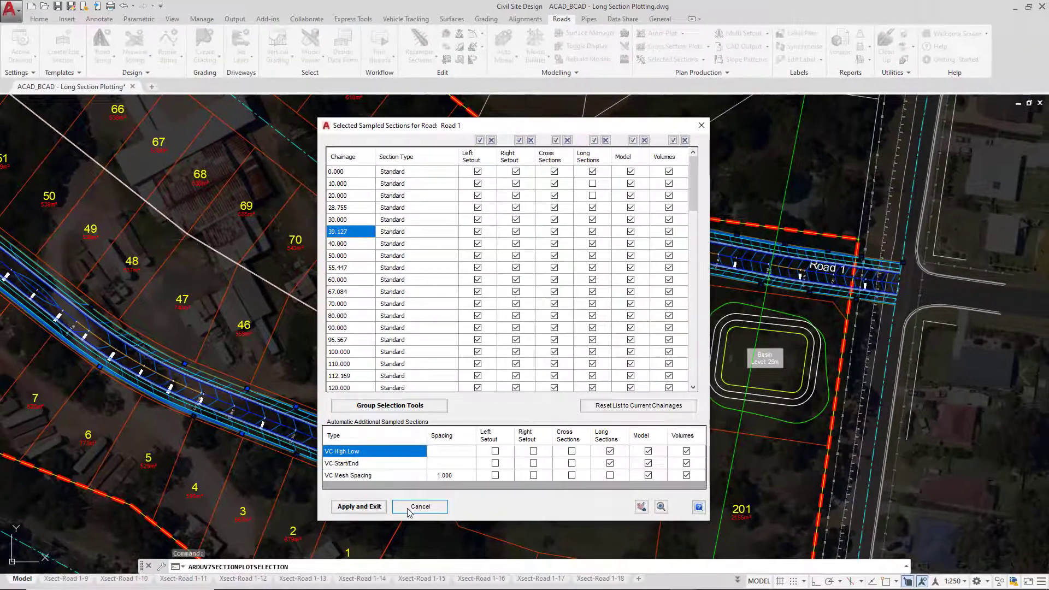
Close the section table and resample Road 1 at 20 for tangents, arcs and spirals
left_click(391, 544)
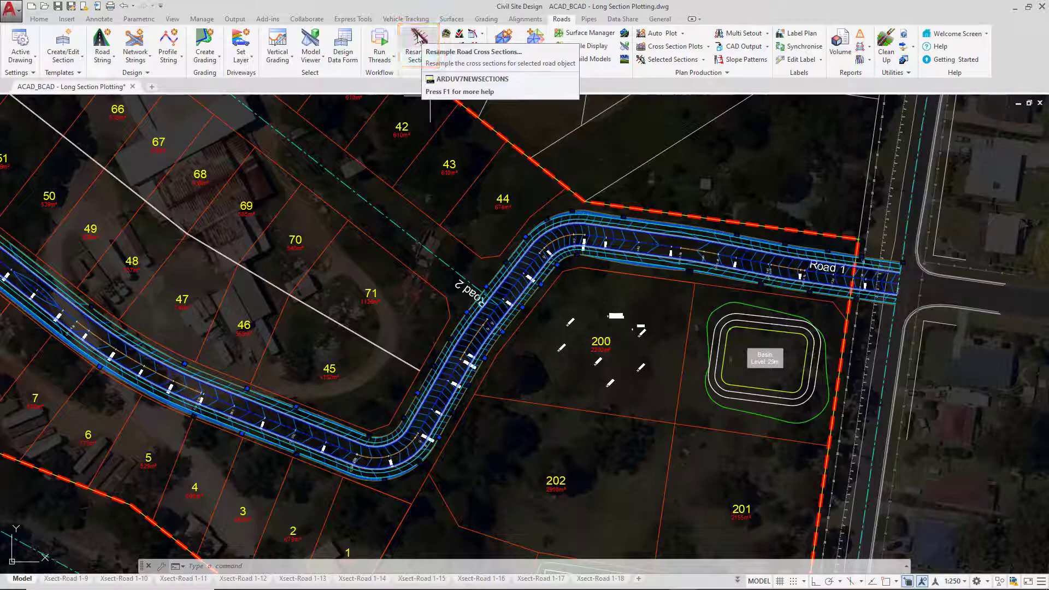
left_click(418, 37)
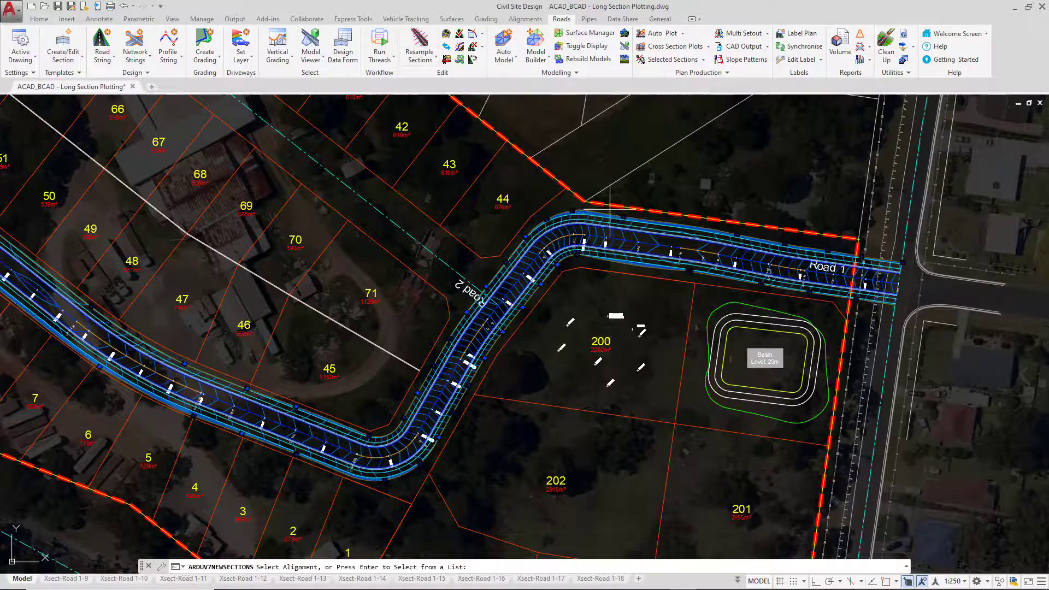
left_click(616, 240)
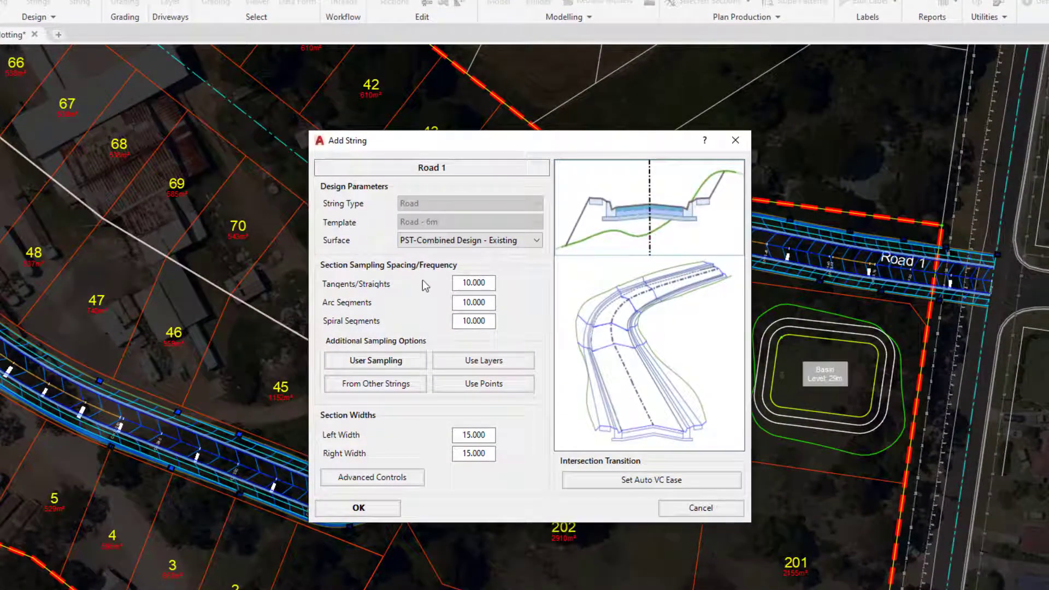
double_click(488, 282)
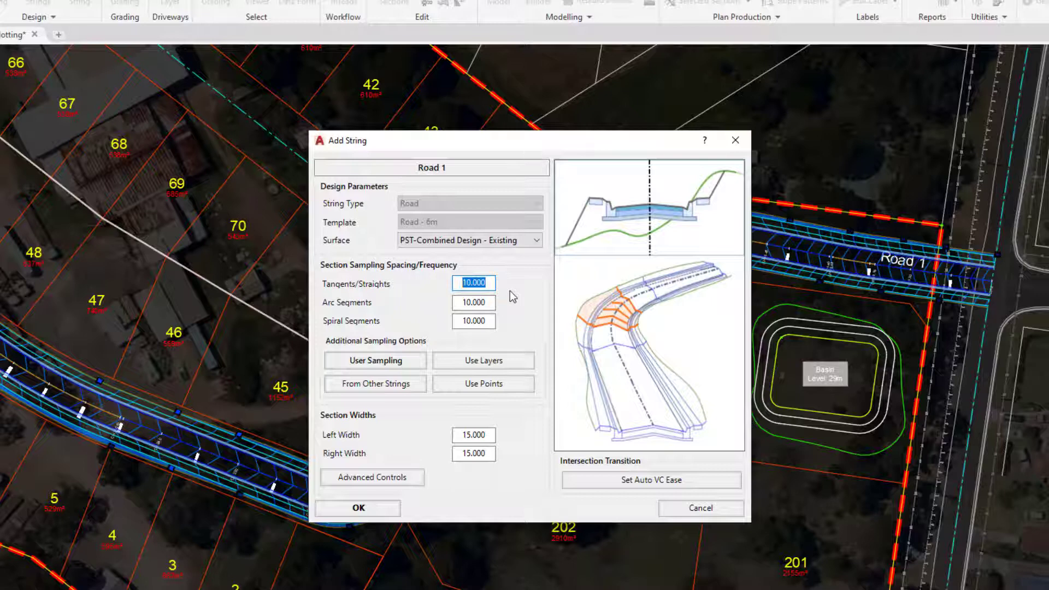
type("20")
key("Tab")
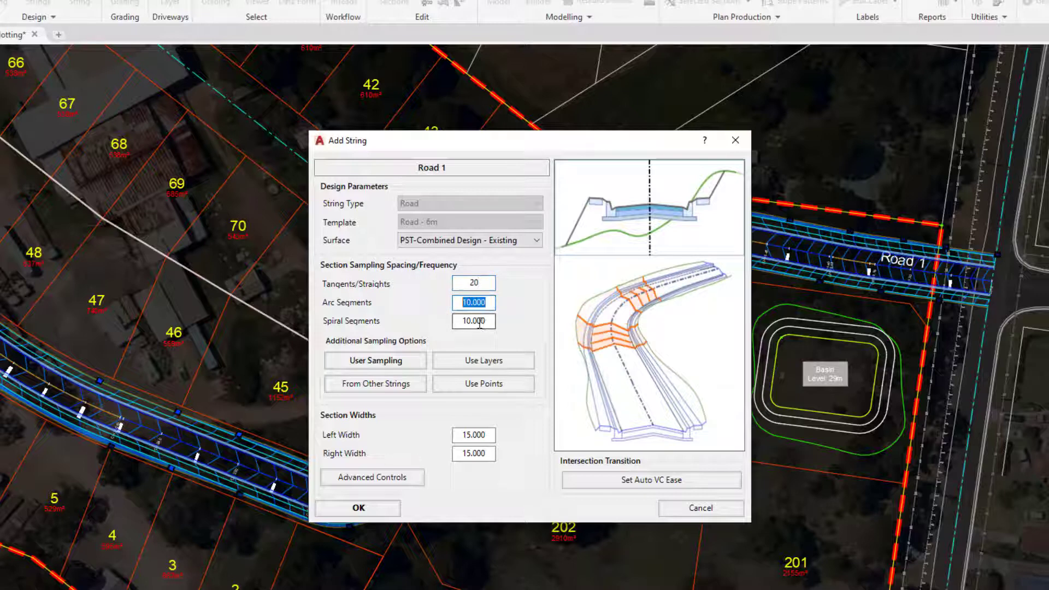
type("20")
key("Tab")
type("20")
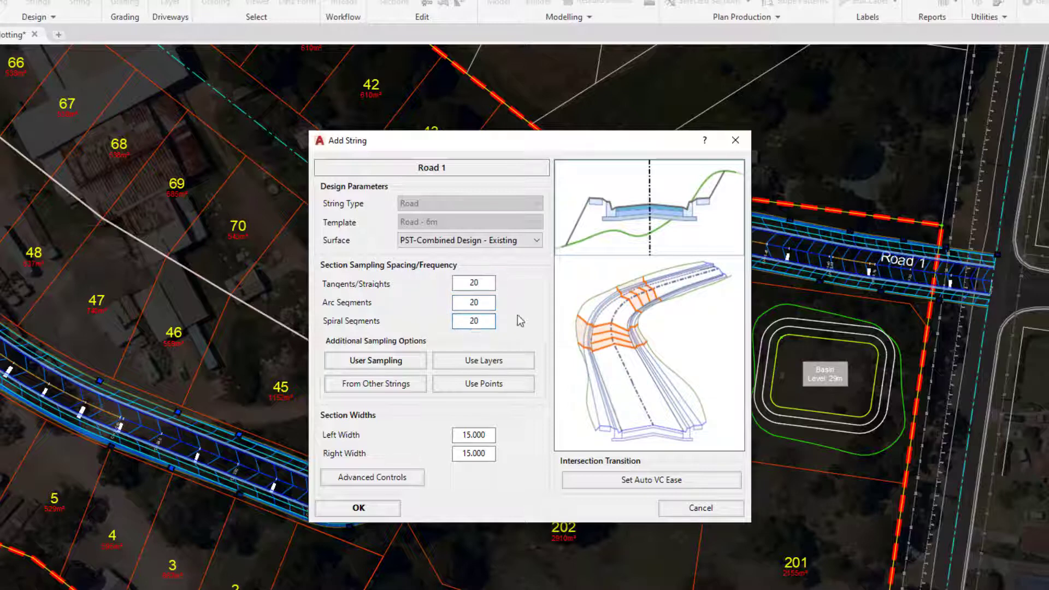
left_click(358, 508)
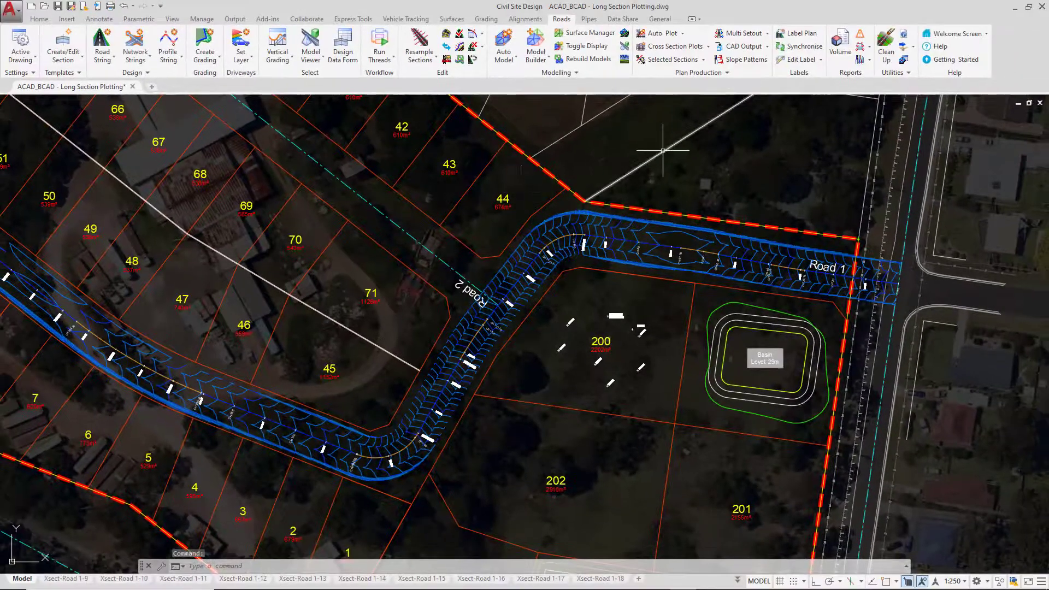
Run Selected Sections again and pick Road 1 to list its sampled chainages
left_click(703, 60)
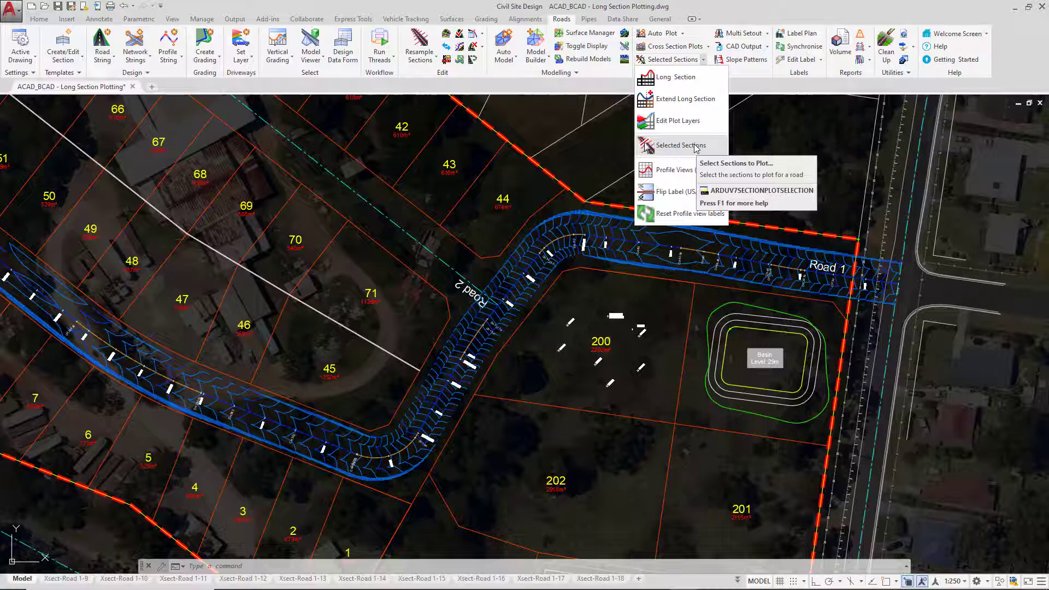
left_click(681, 145)
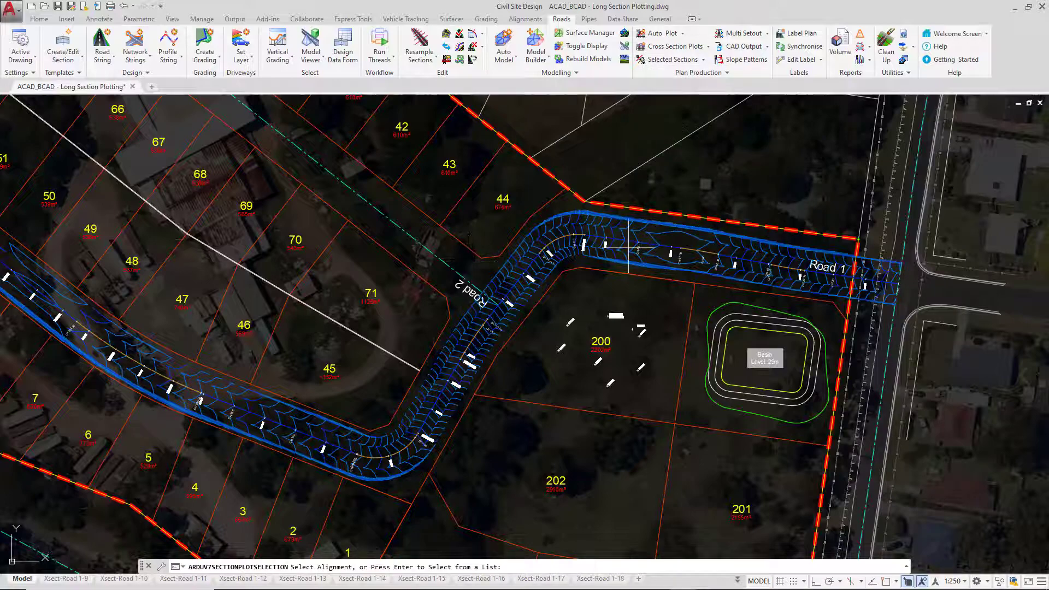
left_click(627, 246)
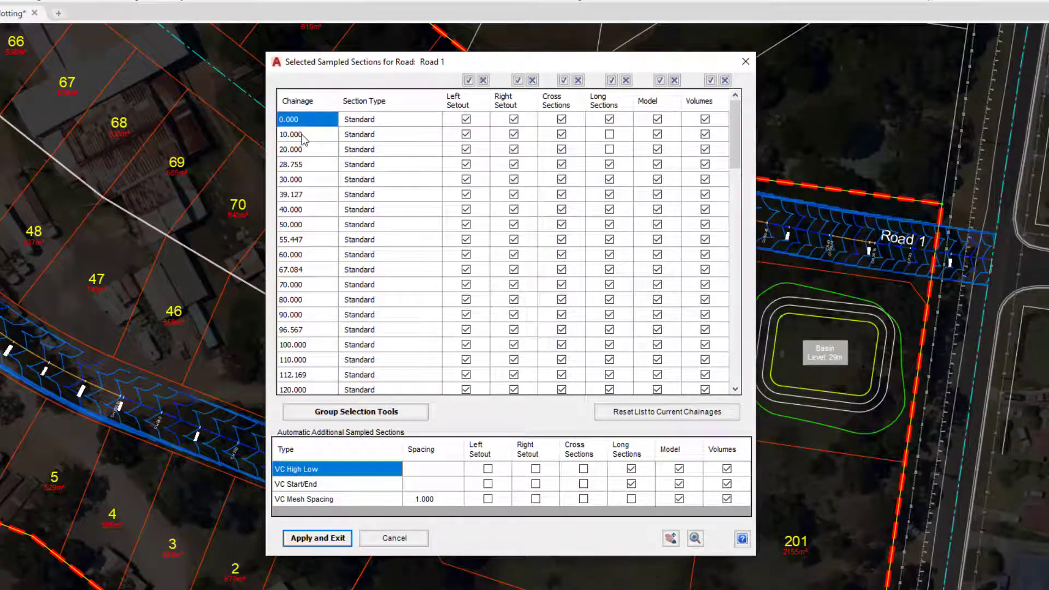
Preview the old chainages 10, 30, 40 and 50 on the road
left_click(302, 135)
left_click(300, 180)
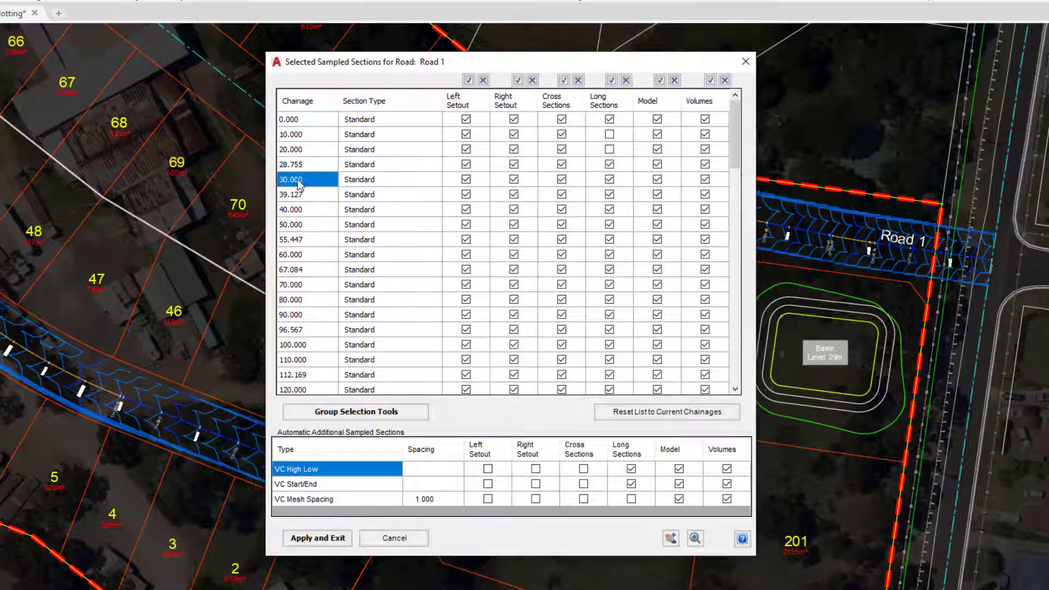
left_click(307, 213)
left_click(309, 226)
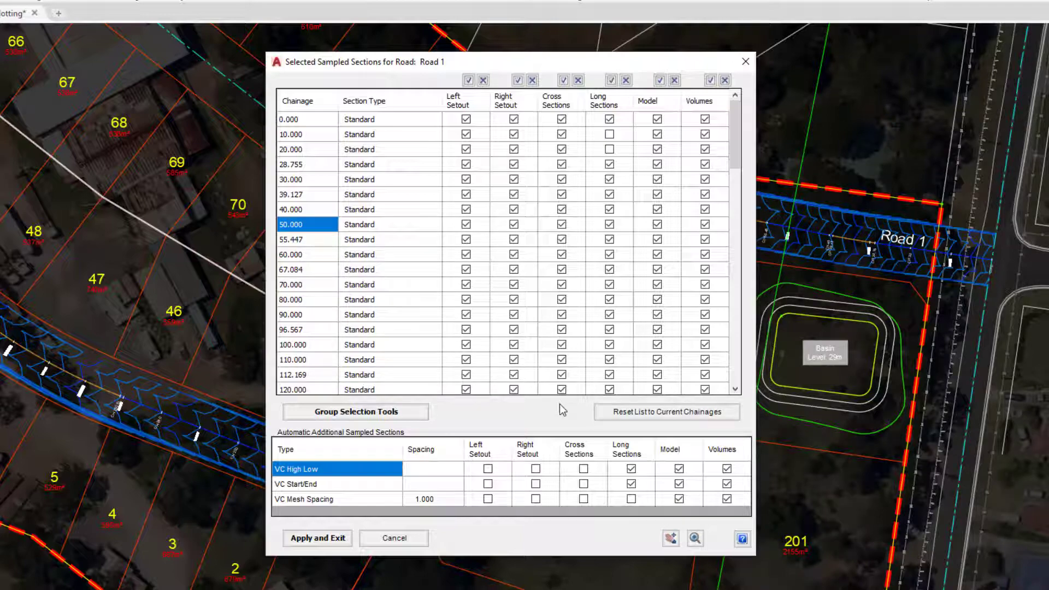
Reset the list to current chainages, check 20, 40 and 60, and apply
left_click(671, 412)
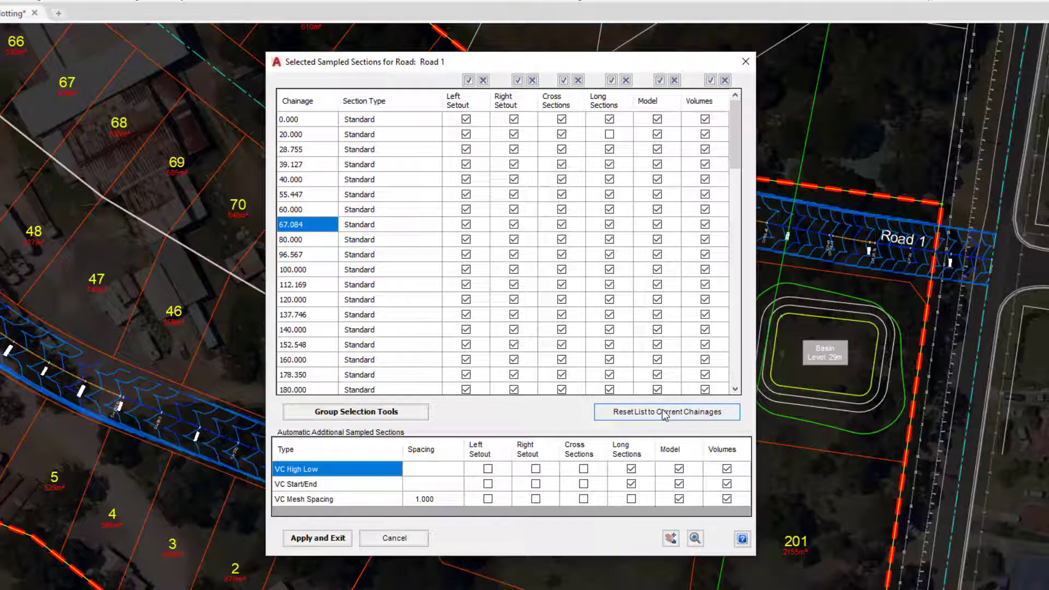
left_click(300, 135)
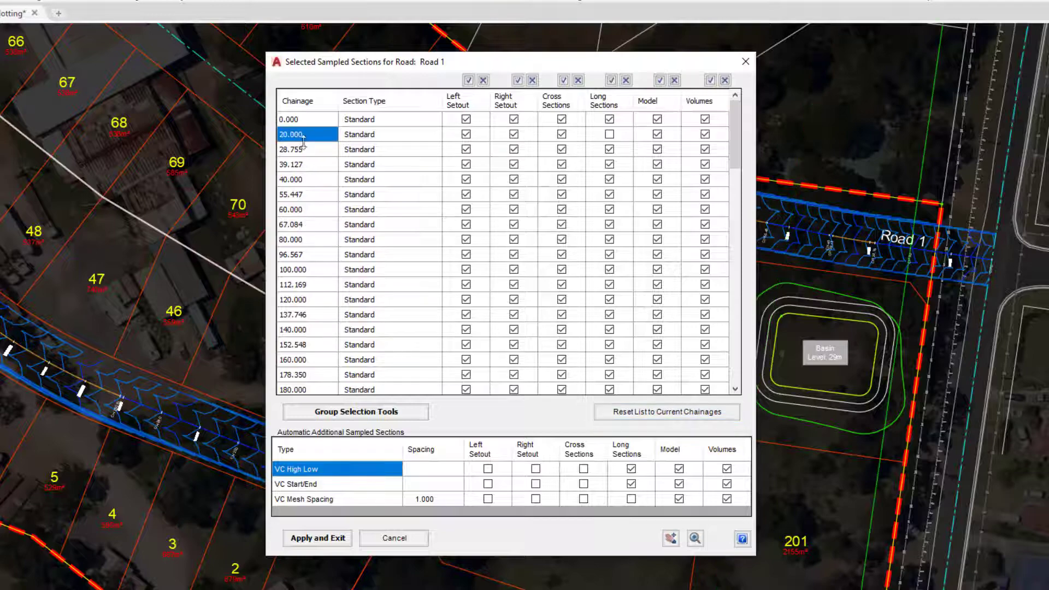
left_click(313, 180)
left_click(305, 209)
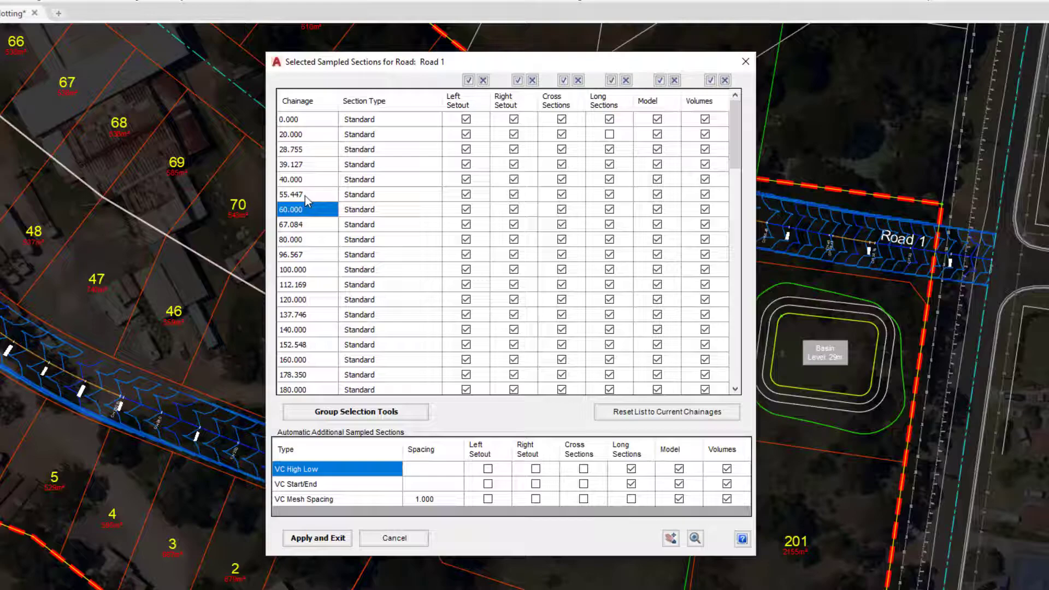
left_click(327, 540)
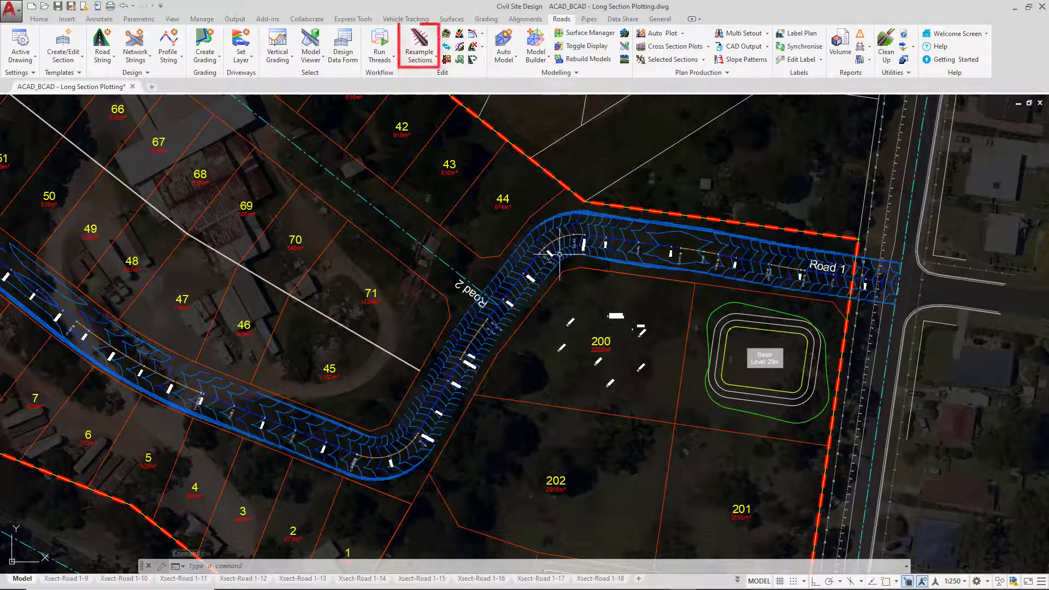
Zoom in on Road 1 and start Add Extra Sections from the Resample Sections dropdown
scroll(786, 254, "up", 2)
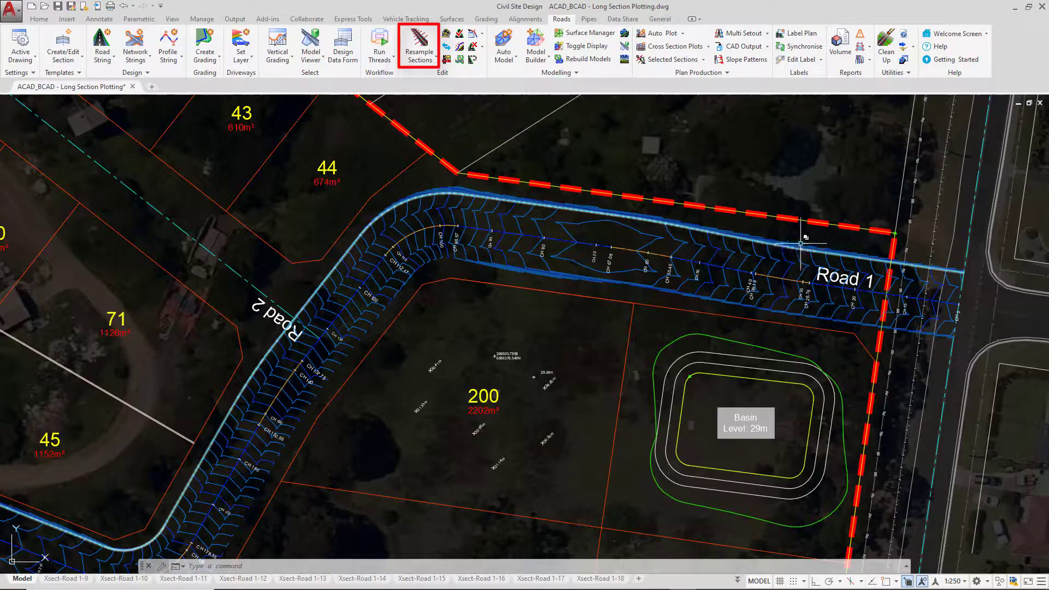
scroll(817, 219, "up", 2)
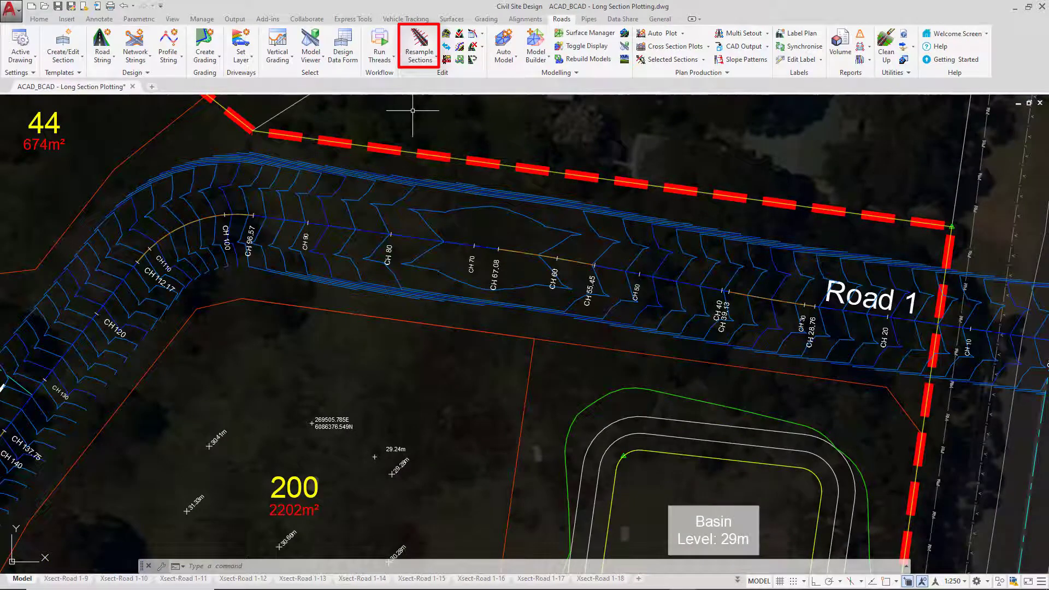
left_click(425, 64)
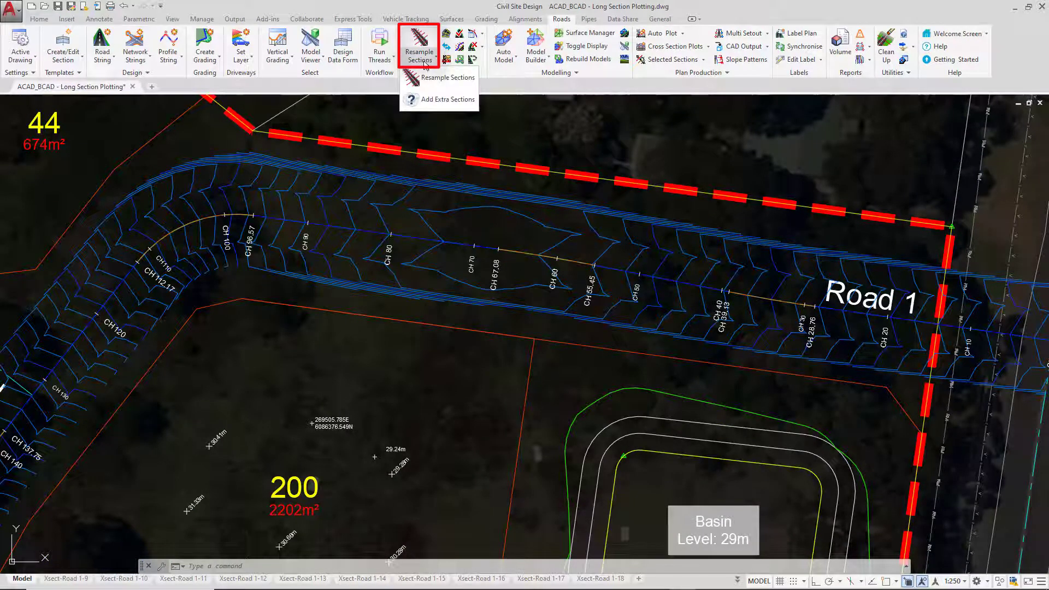
left_click(462, 100)
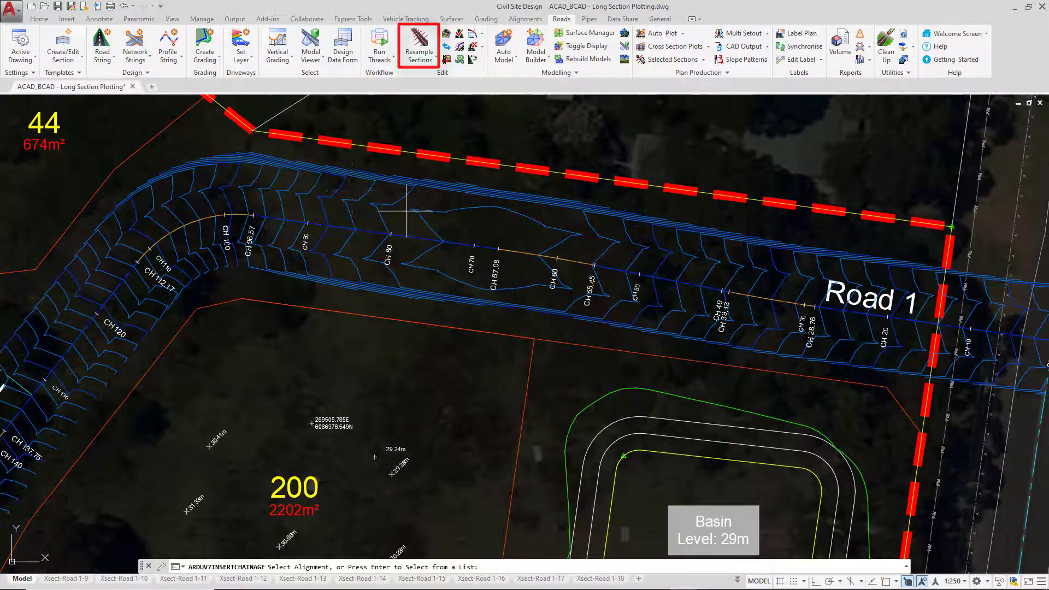
Pick Road 1 and insert an extra section at chainage 75
left_click(433, 241)
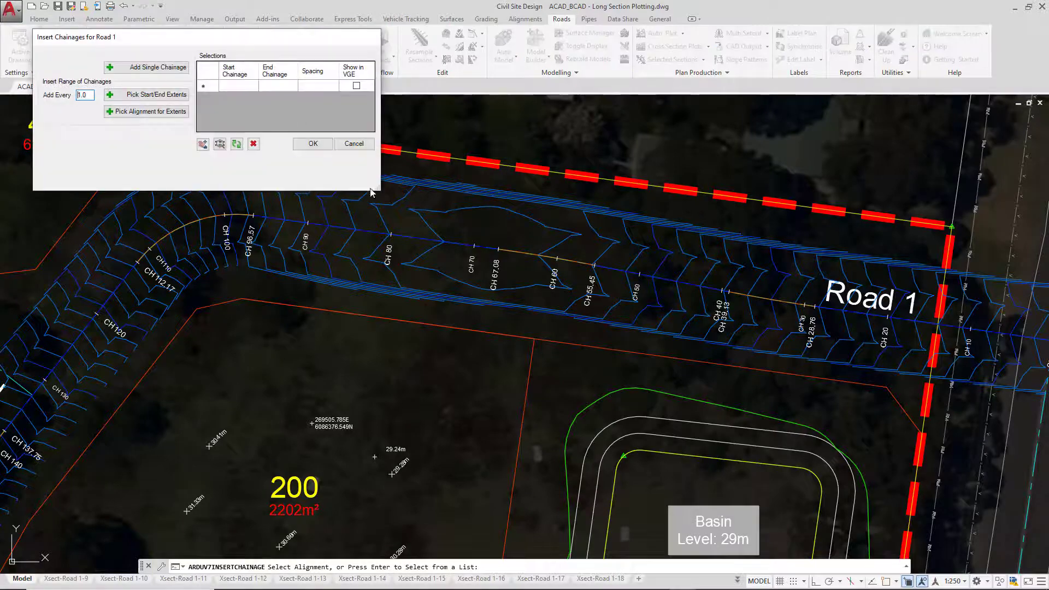
left_click_drag(429, 298, 479, 340)
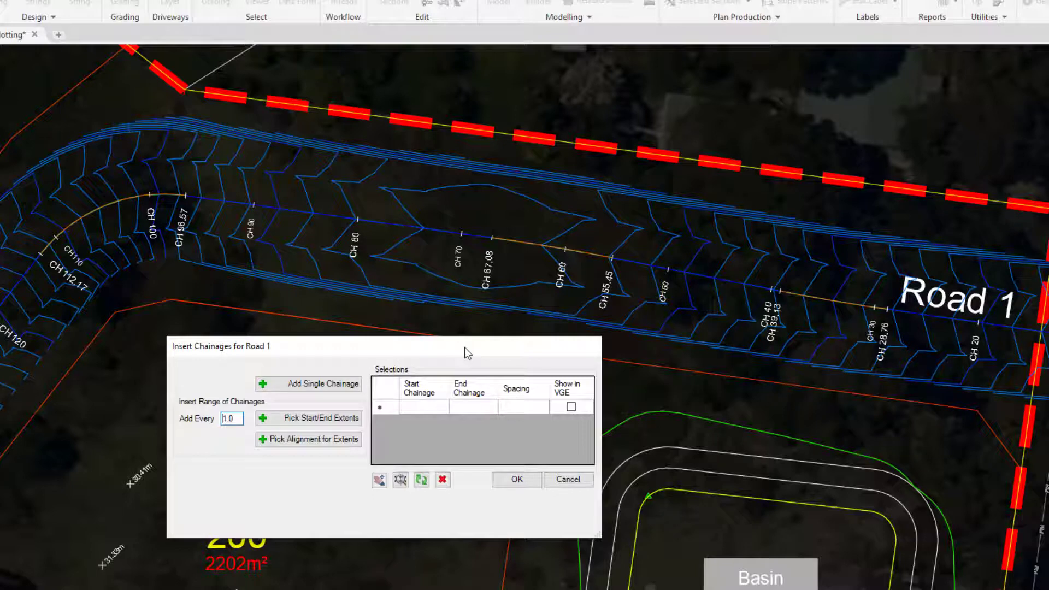
left_click(416, 407)
type("75")
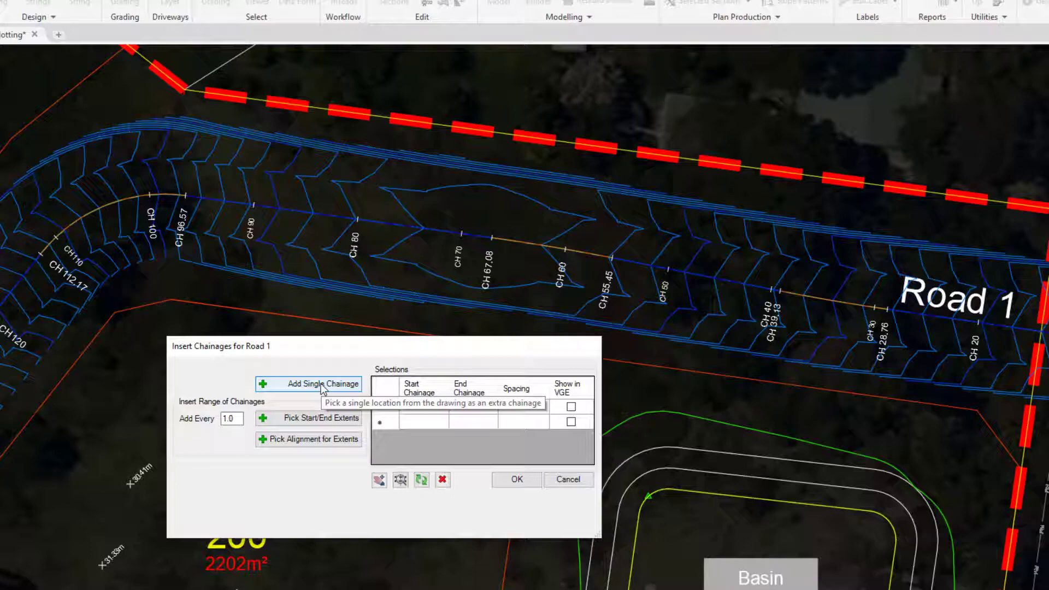
type("75")
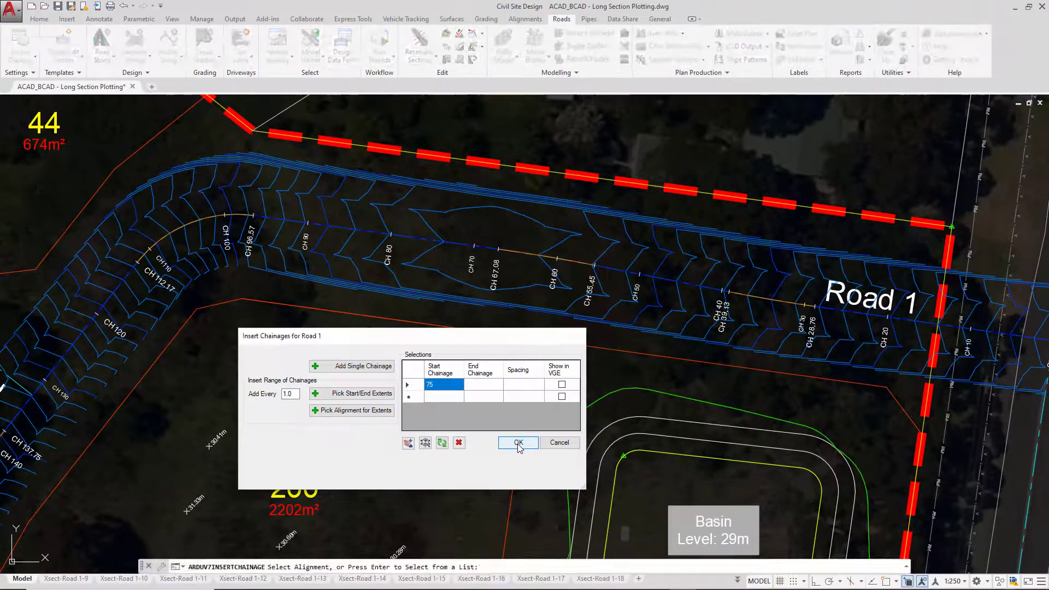
left_click(517, 479)
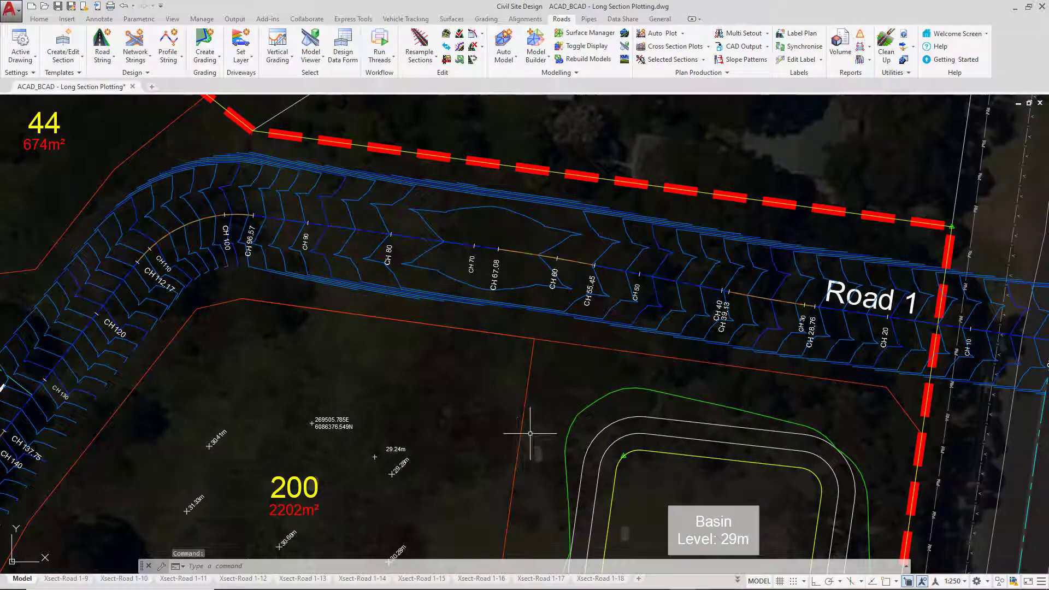
Include chainage 75.000 in Road 1's long section in the sampled sections list, then apply
left_click(677, 59)
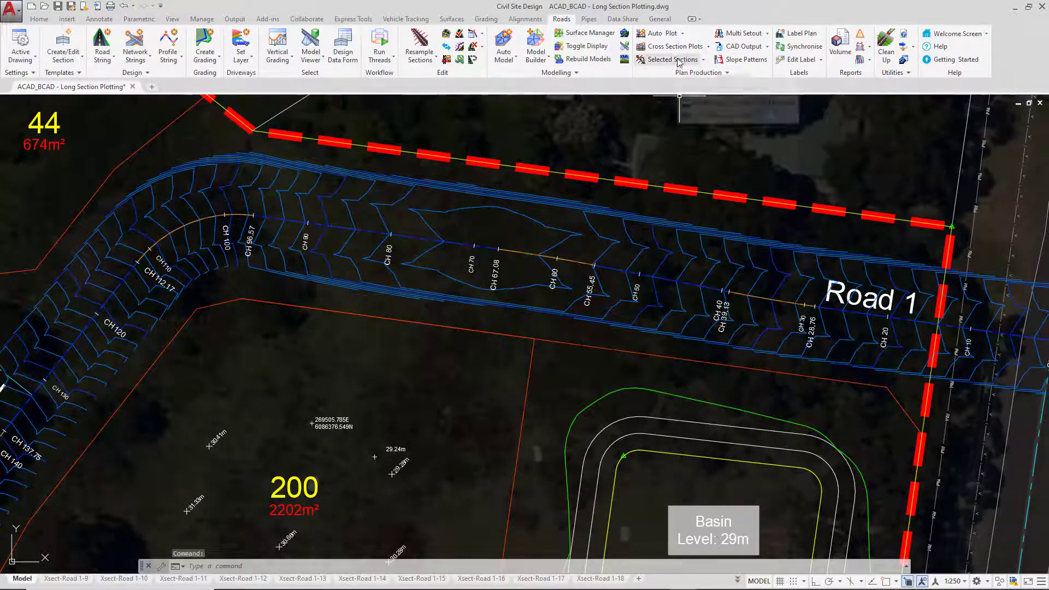
left_click(704, 75)
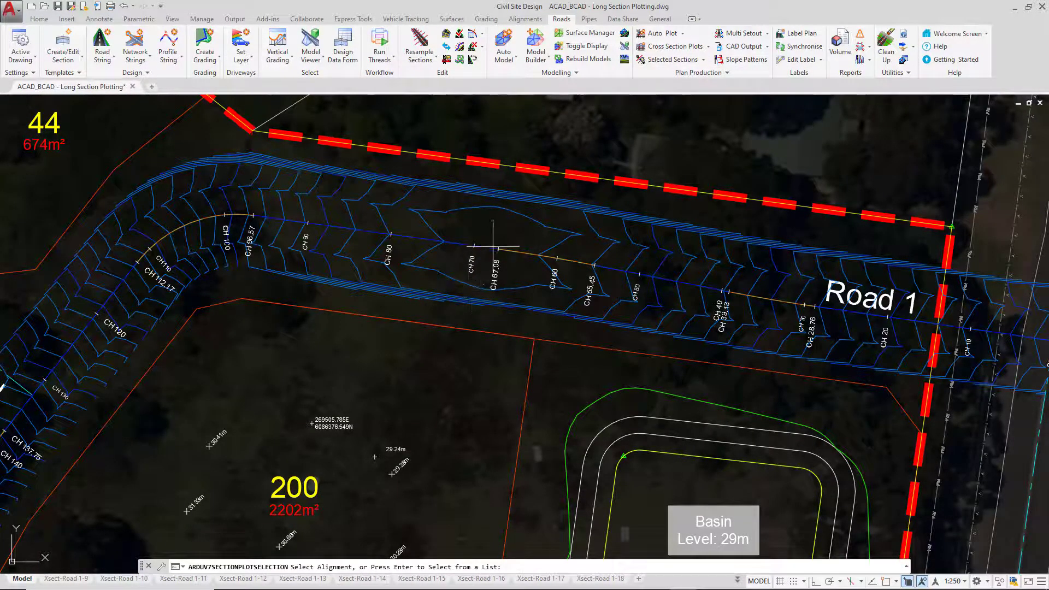
left_click(315, 266)
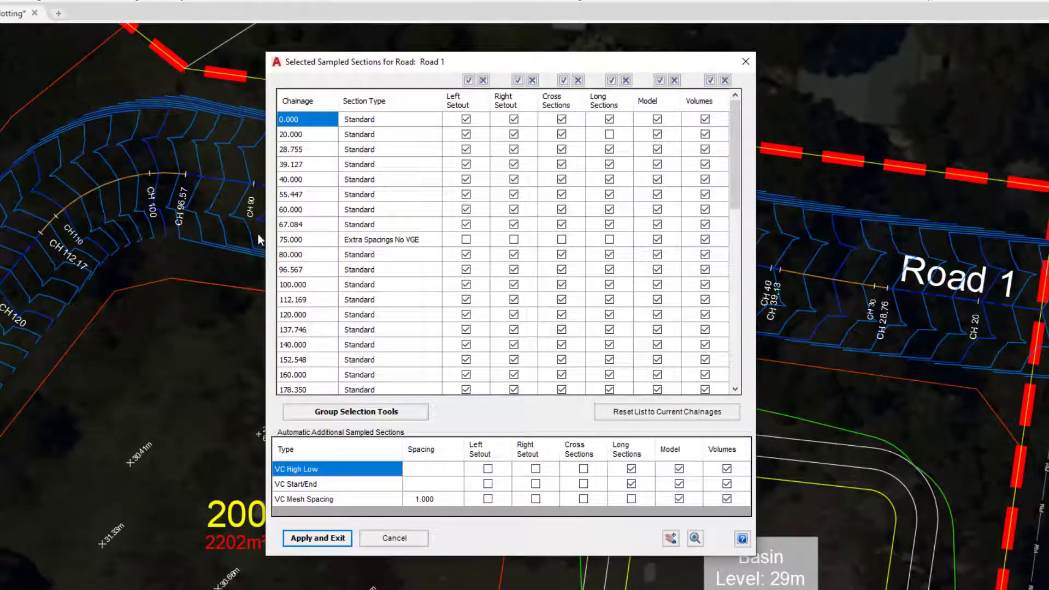
left_click(300, 241)
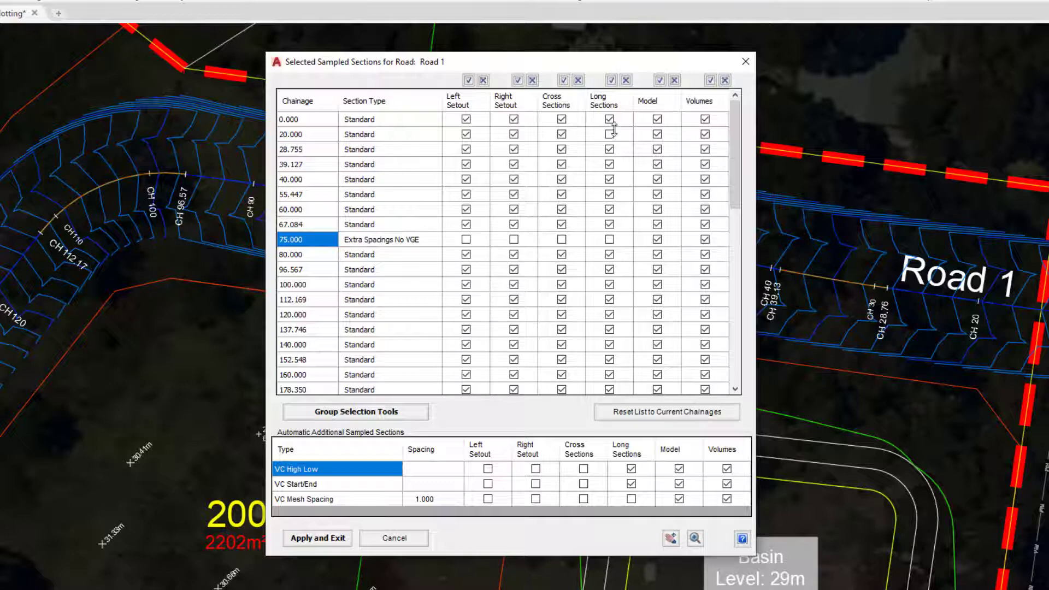
left_click(610, 240)
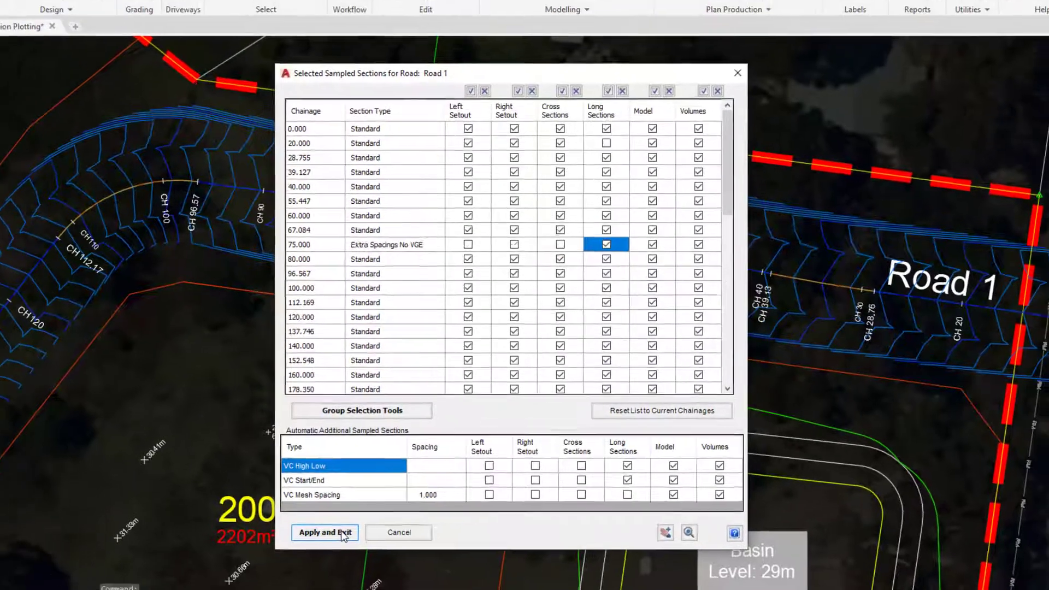
left_click(337, 538)
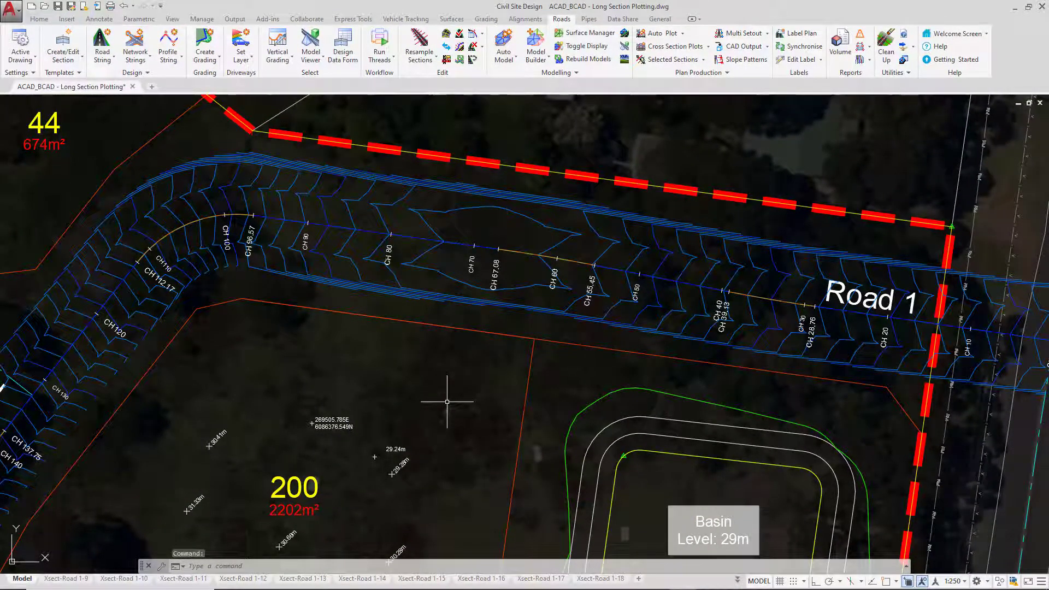
scroll(447, 402, "up", 4)
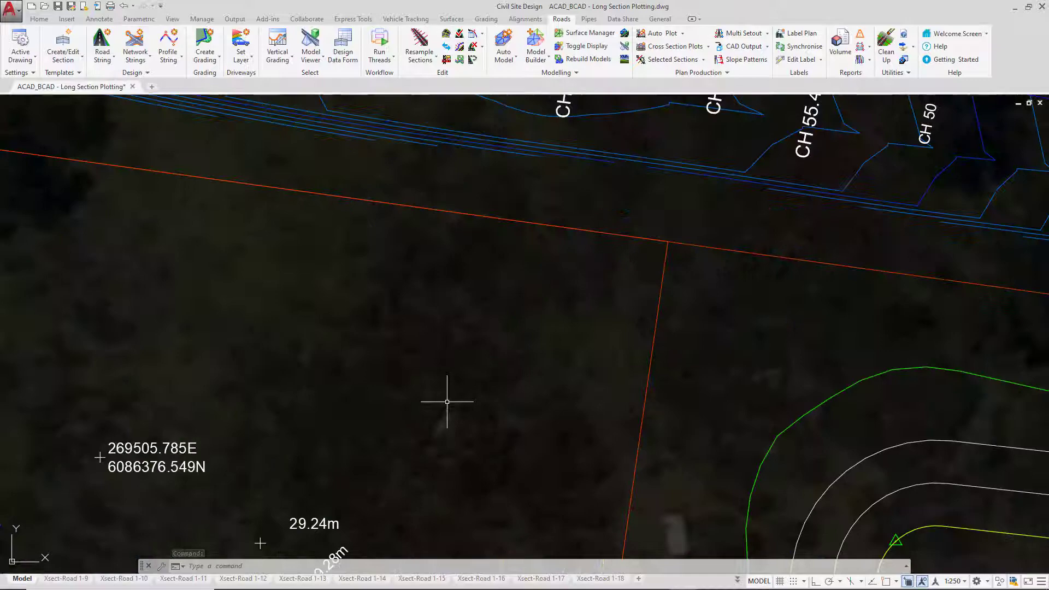
scroll(444, 402, "down", 6)
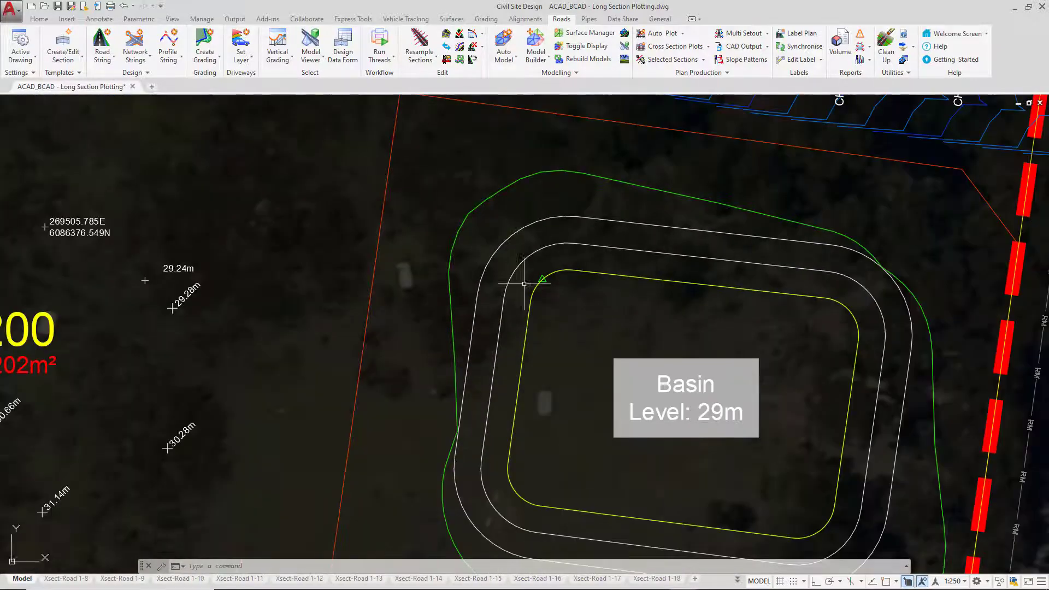
scroll(525, 284, "down", 2)
scroll(597, 212, "up", 2)
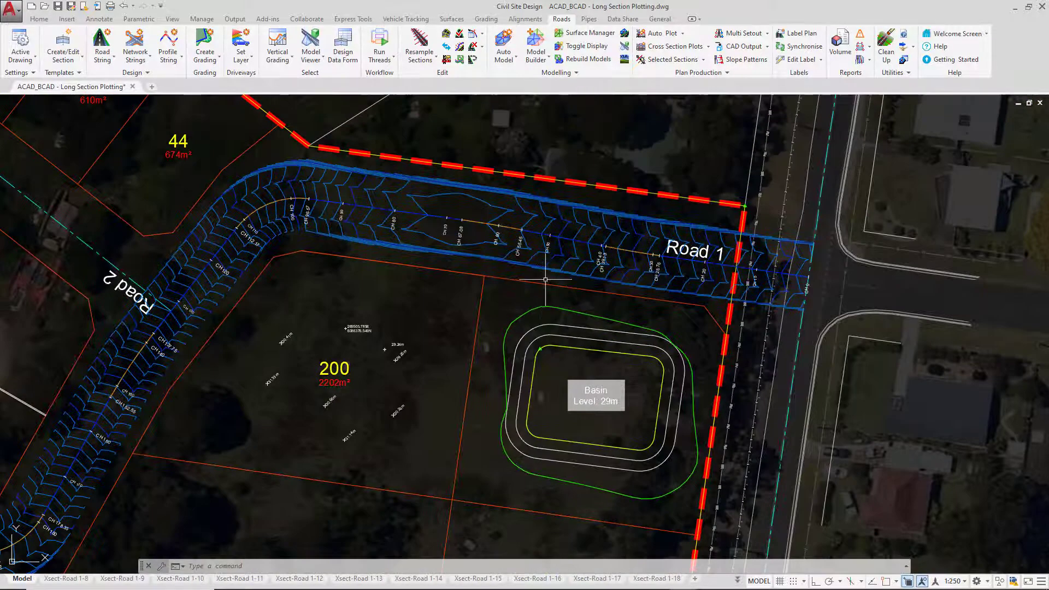
Start a Long Section plot with Road 1 as the alignment
left_click(705, 61)
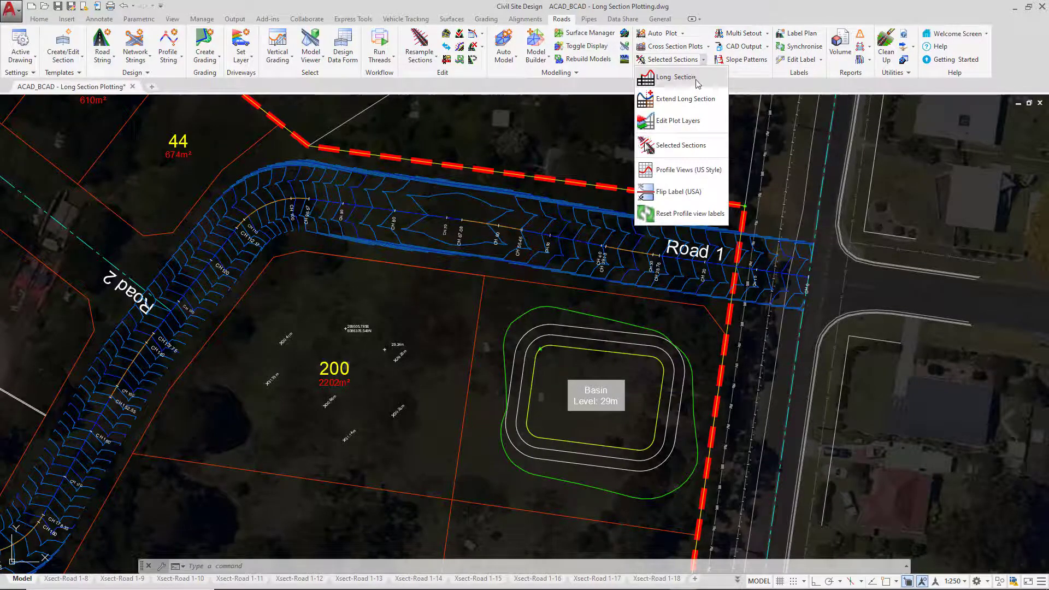
left_click(697, 82)
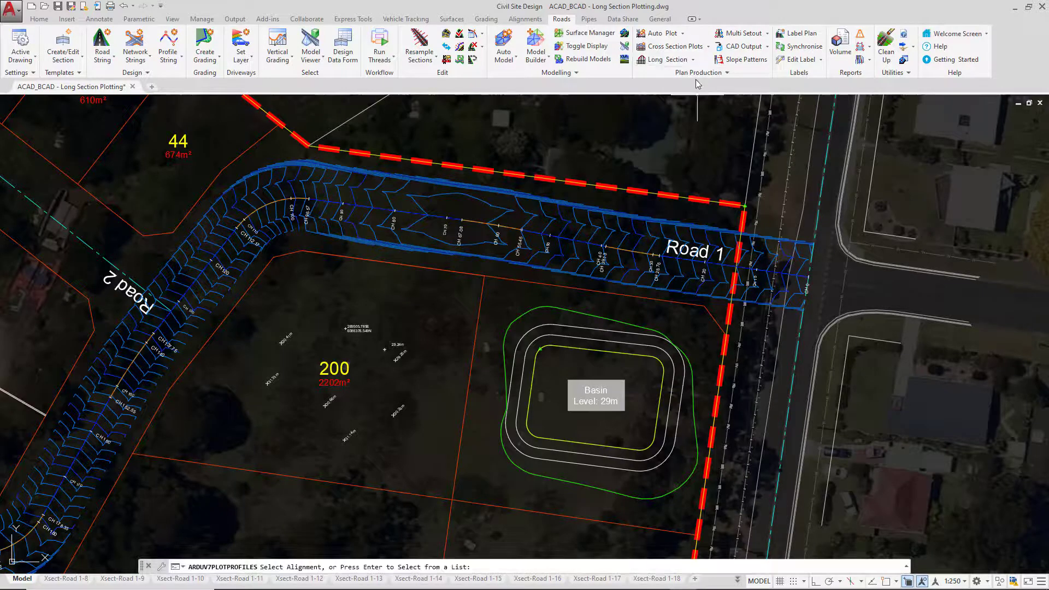
left_click(479, 226)
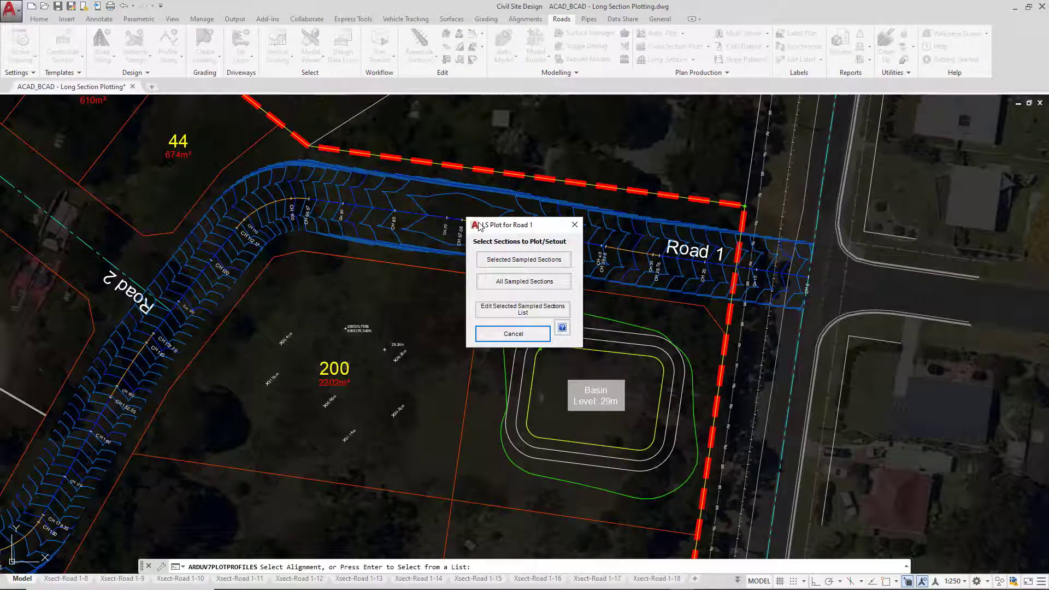
Tick Long Sections for chainage 75.000 in the selected sampled sections list and apply it
left_click(529, 314)
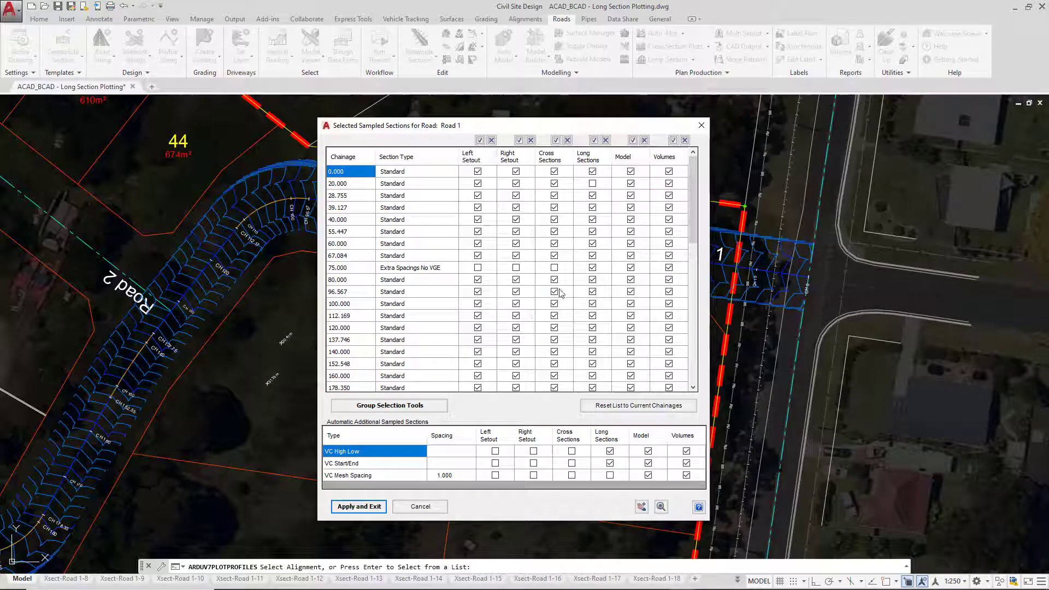
left_click(592, 184)
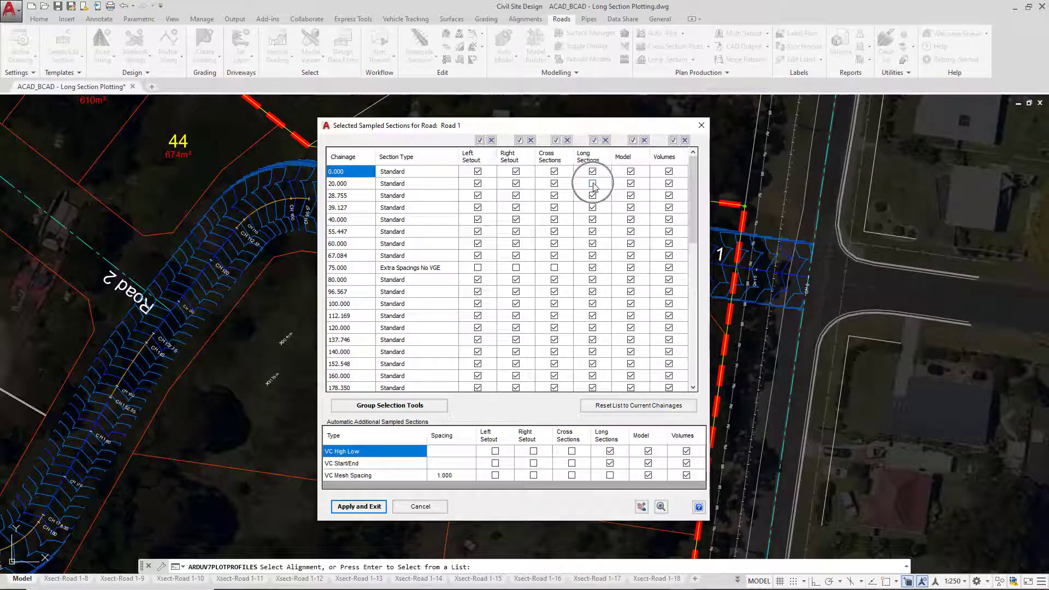
left_click(592, 268)
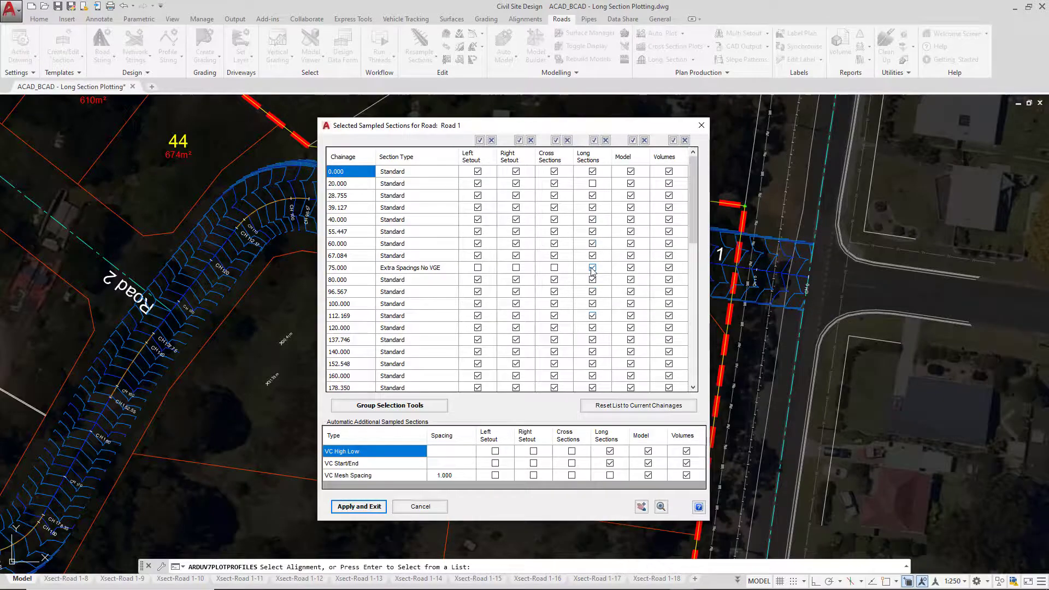
left_click(359, 506)
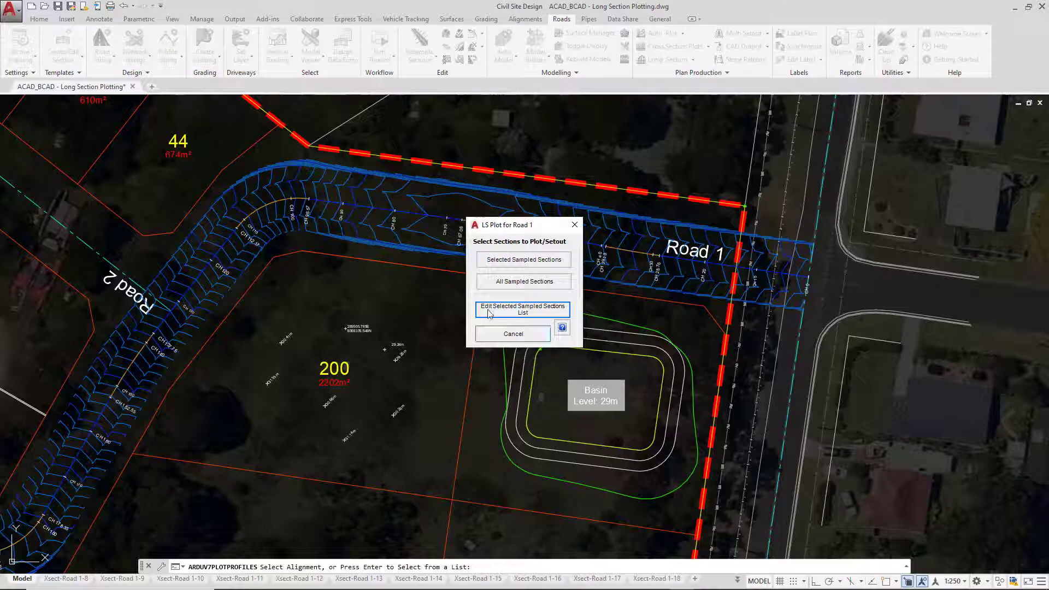
Plot Road 1's long section from the selected sampled sections, showing chainage 75.000 in the preview
left_click(529, 263)
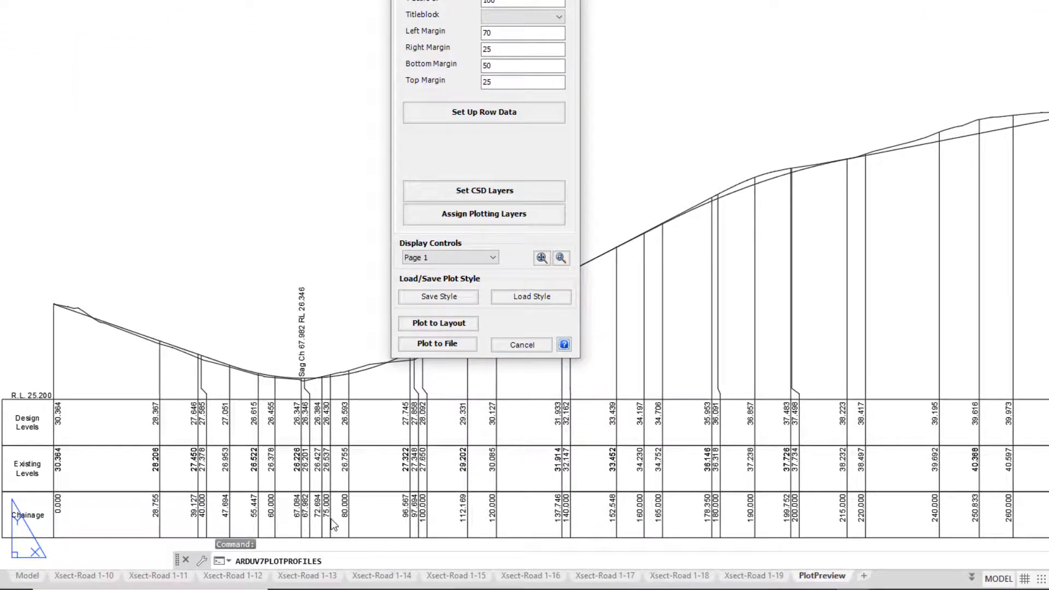
left_click(333, 523)
left_click(115, 516)
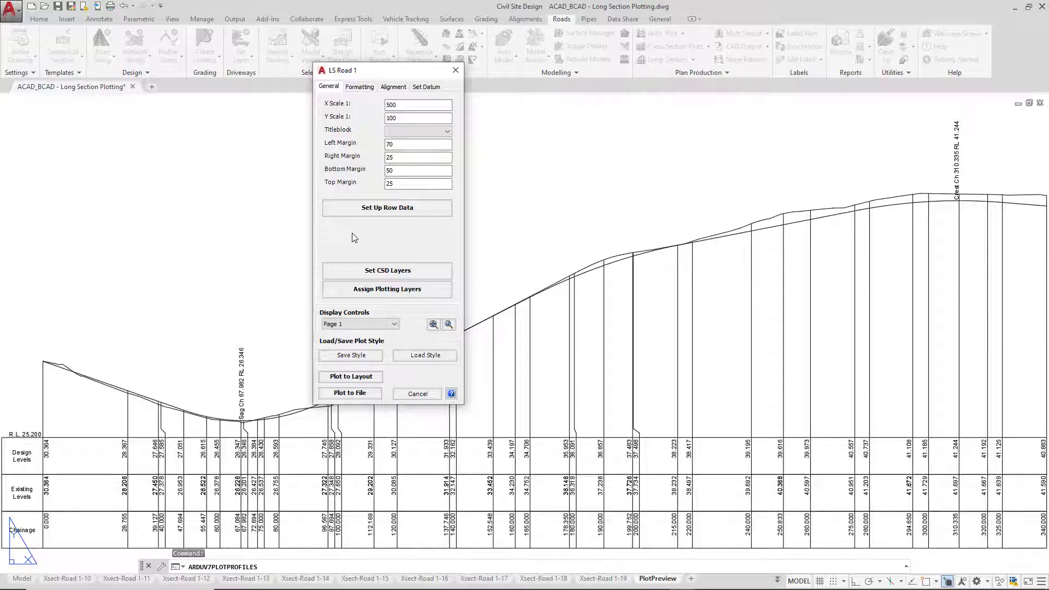
Load the A1-x250-y50+LEB+REBCodes.lpl7 plot style and move the LS Road 1 dialog aside
left_click(425, 356)
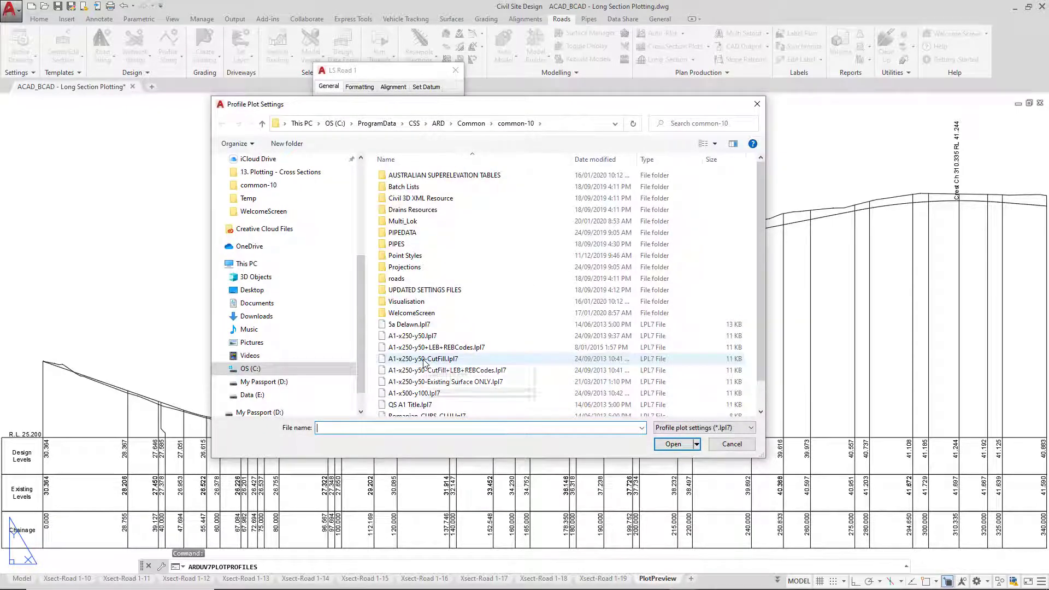
scroll(767, 278, "down", 1)
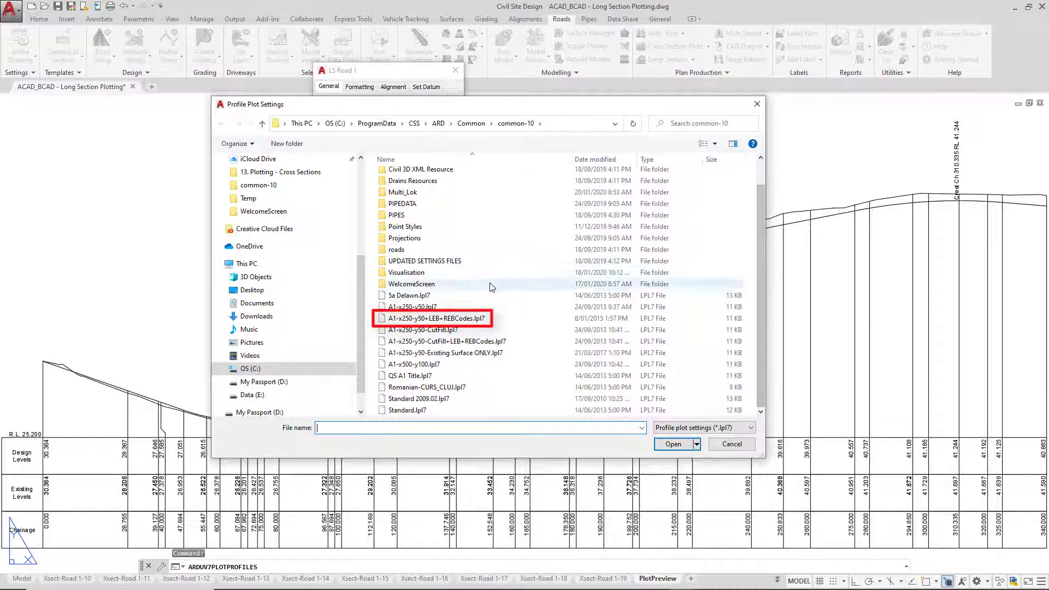
left_click(431, 319)
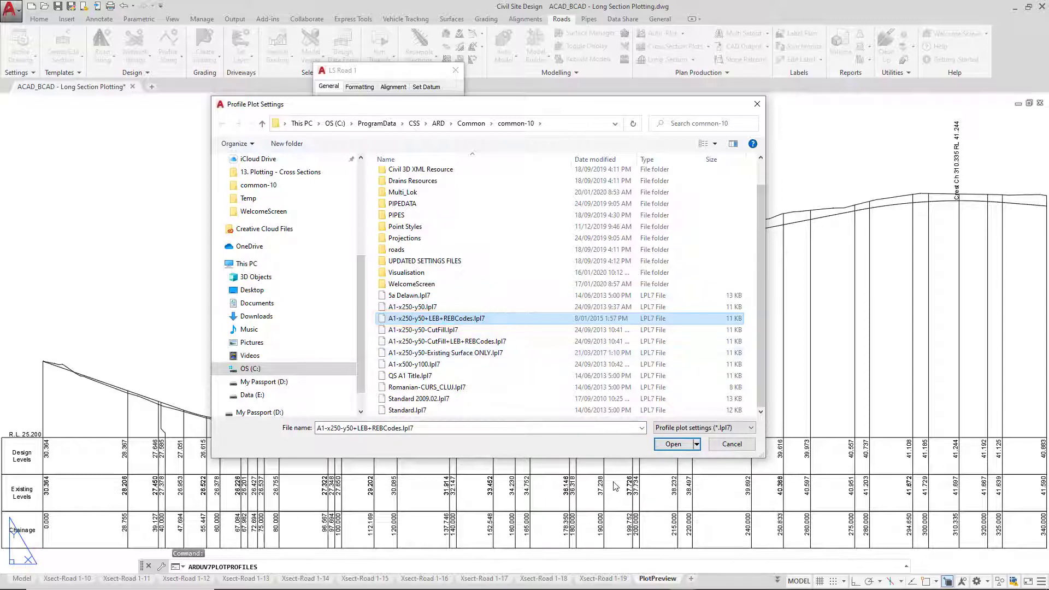
left_click(673, 444)
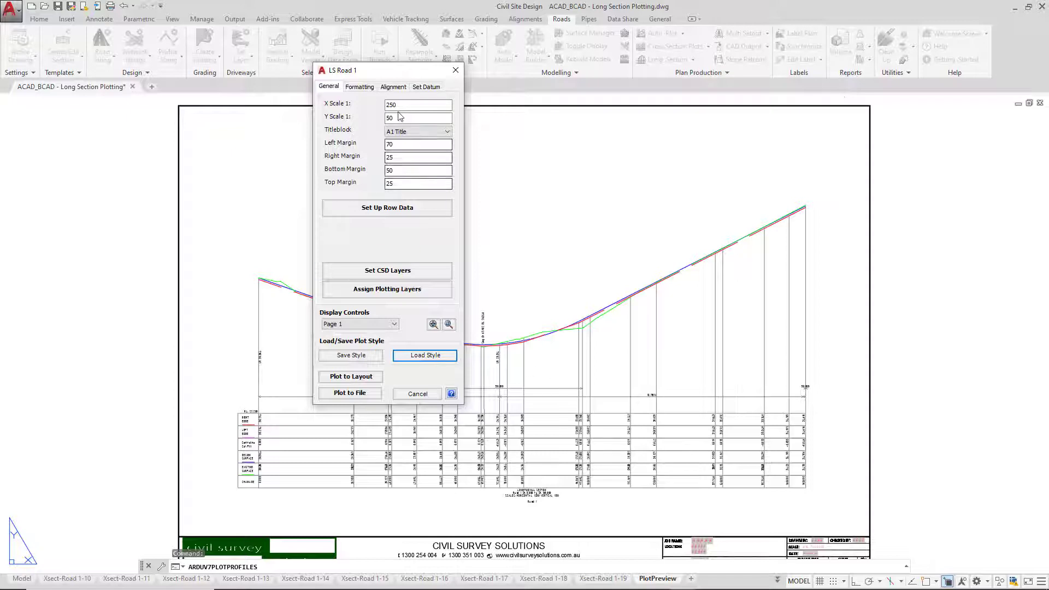
left_click_drag(382, 73, 93, 145)
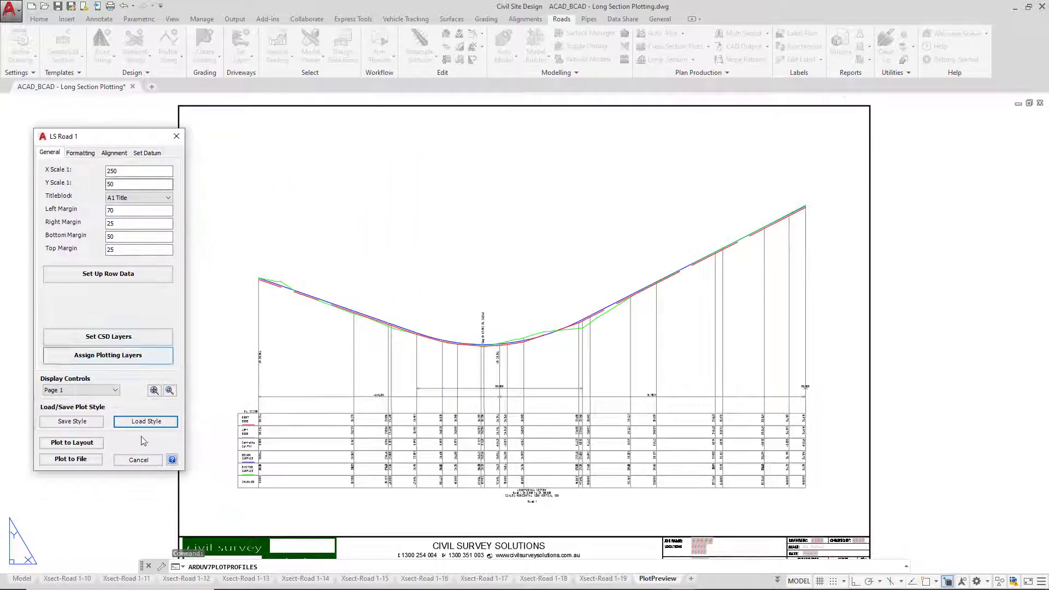
Close LS Road 1 and replot Road 1's long section from its selected sampled sections
left_click(176, 138)
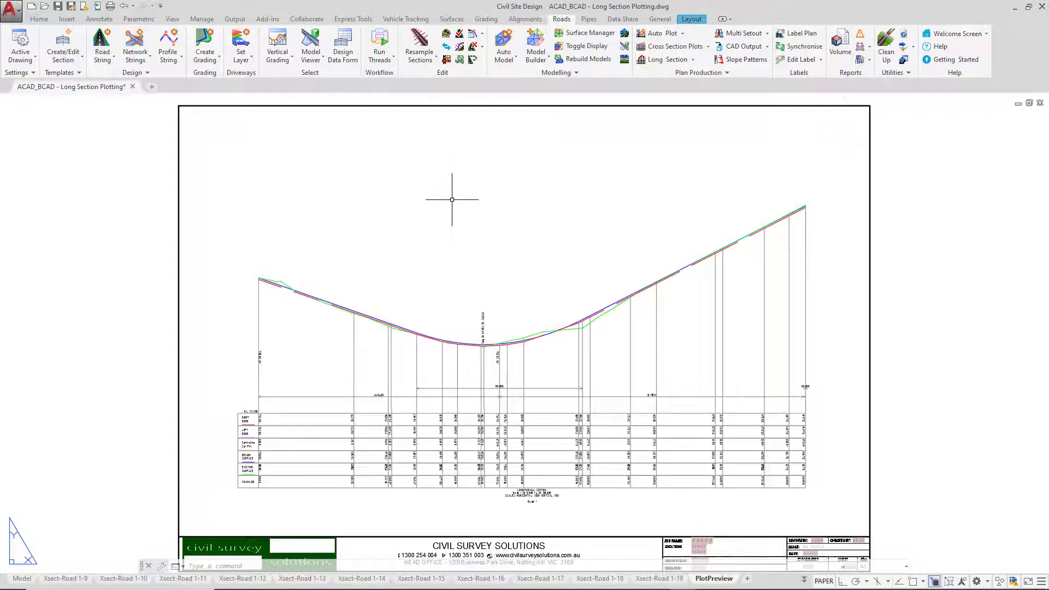
left_click(668, 60)
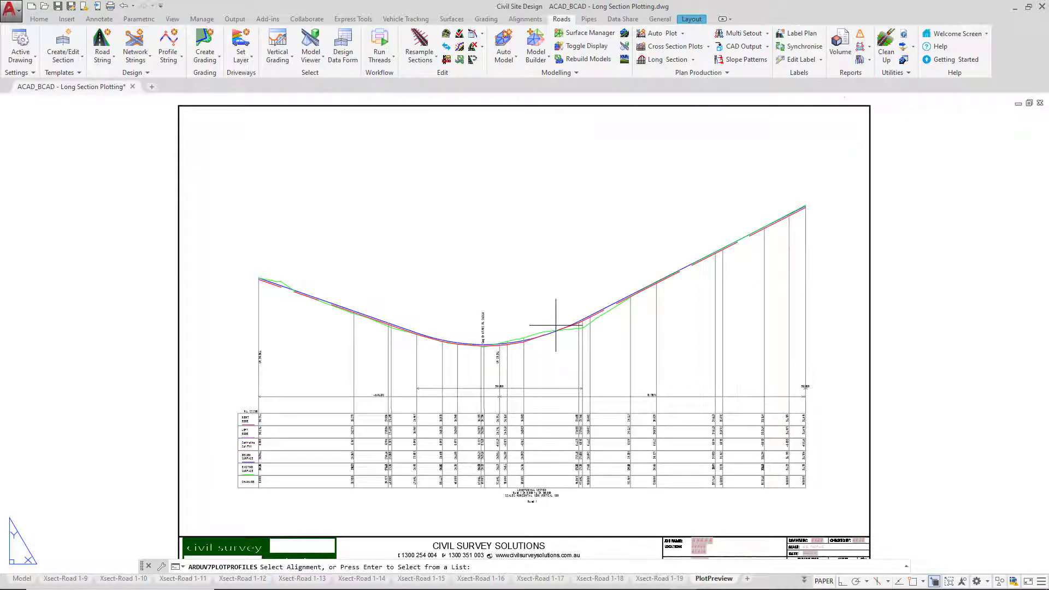
key("Return")
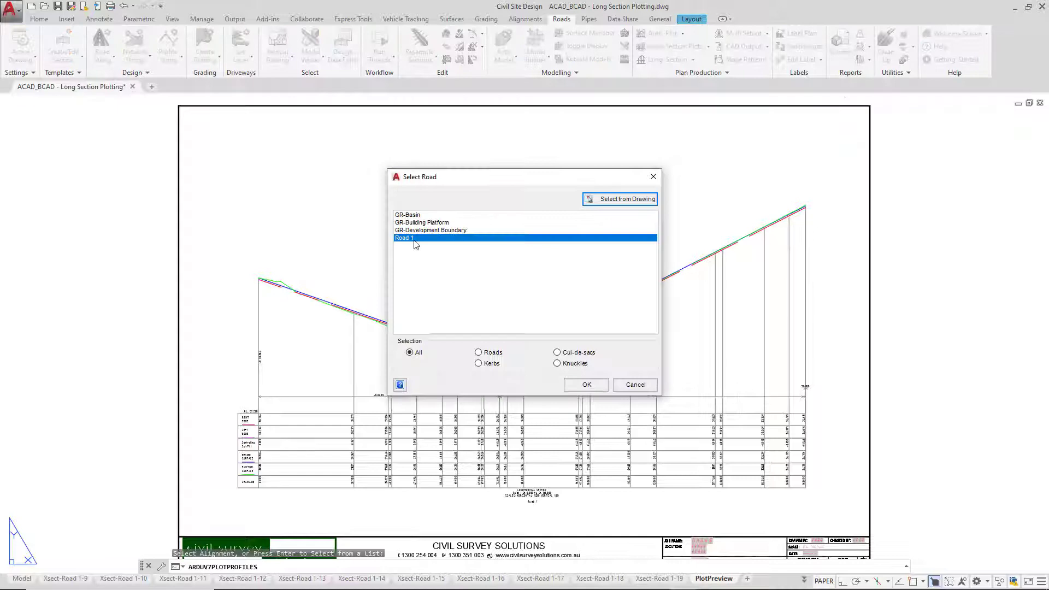
left_click(588, 385)
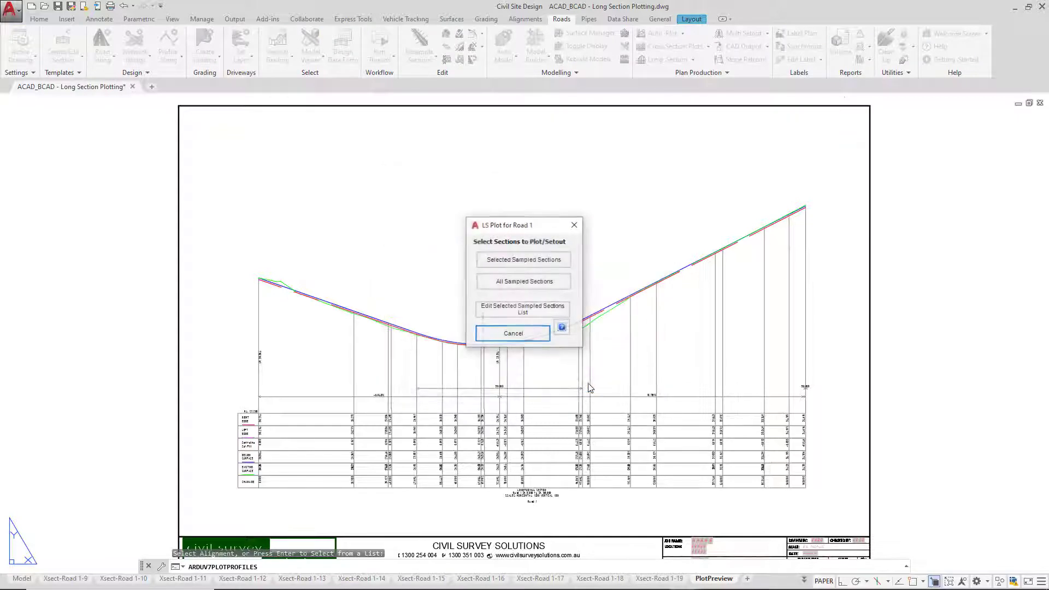
left_click(501, 260)
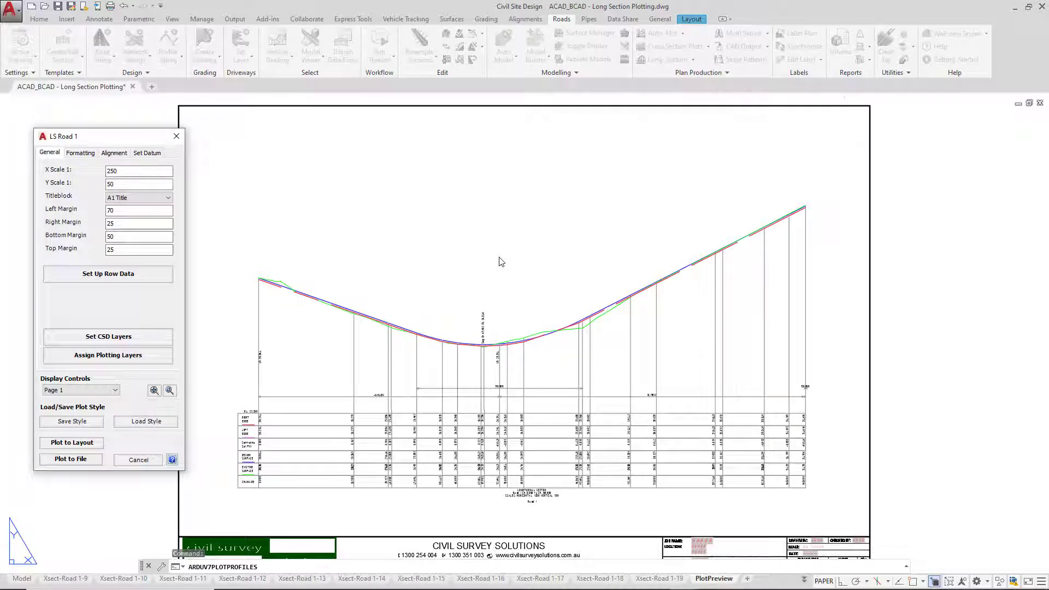